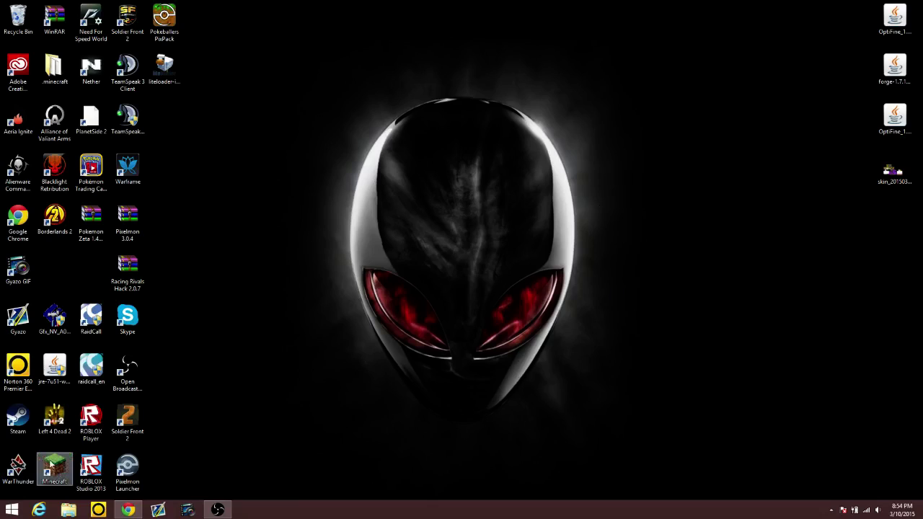
# Launch Minecraft from the desktop in a maximized window and load the singleplayer world Free Roam.
pyautogui.click(54, 469)
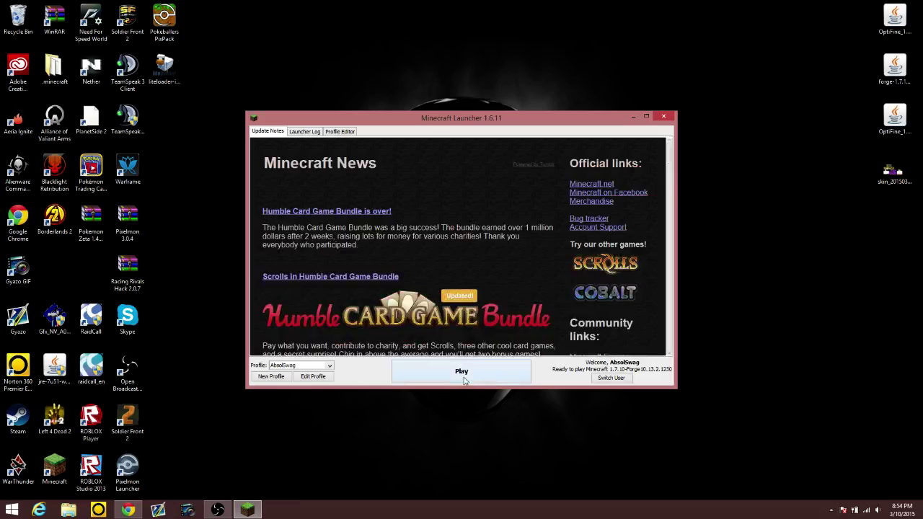
pyautogui.click(463, 377)
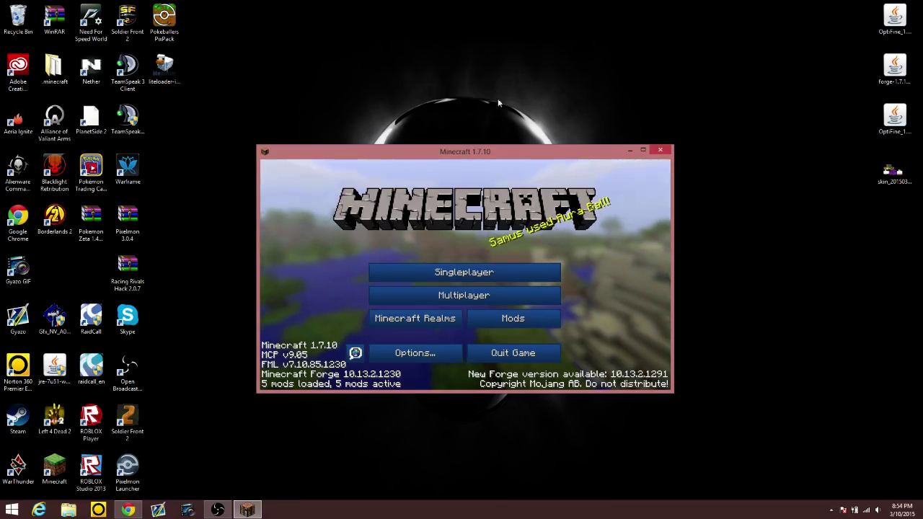
pyautogui.click(638, 150)
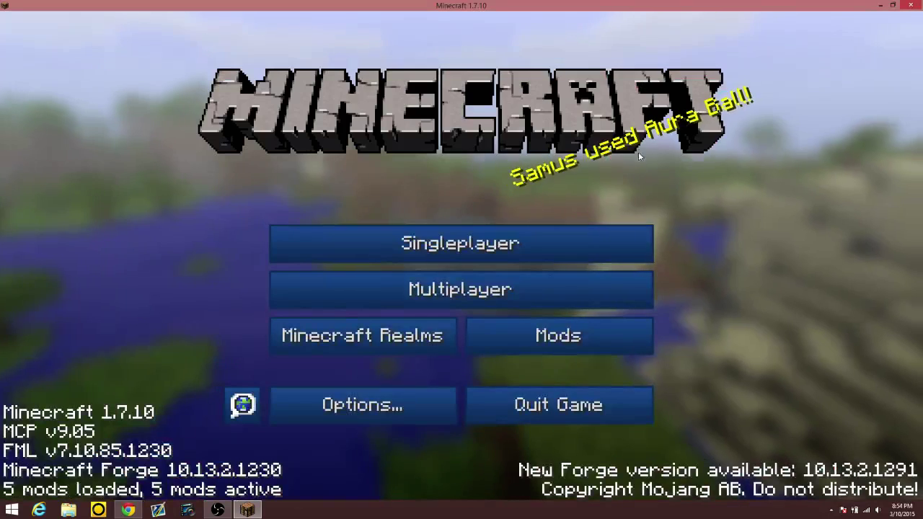
pyautogui.click(596, 251)
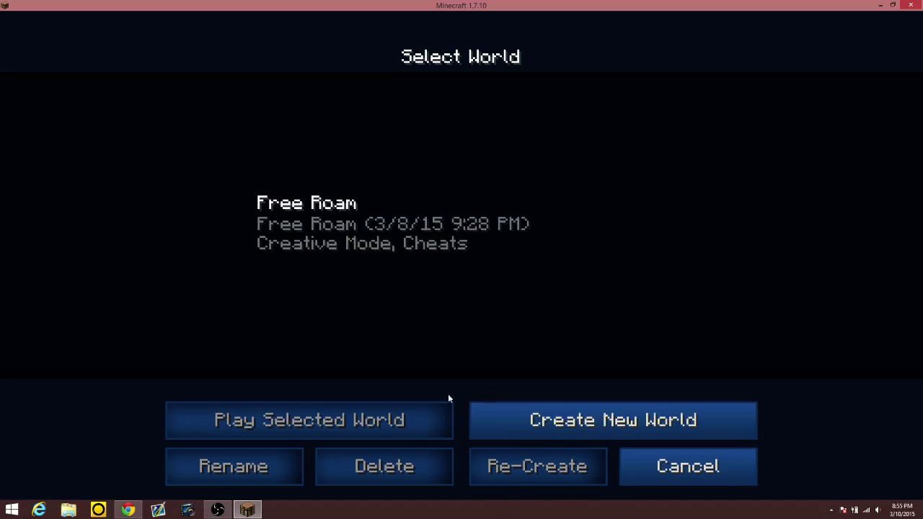
pyautogui.doubleClick(400, 246)
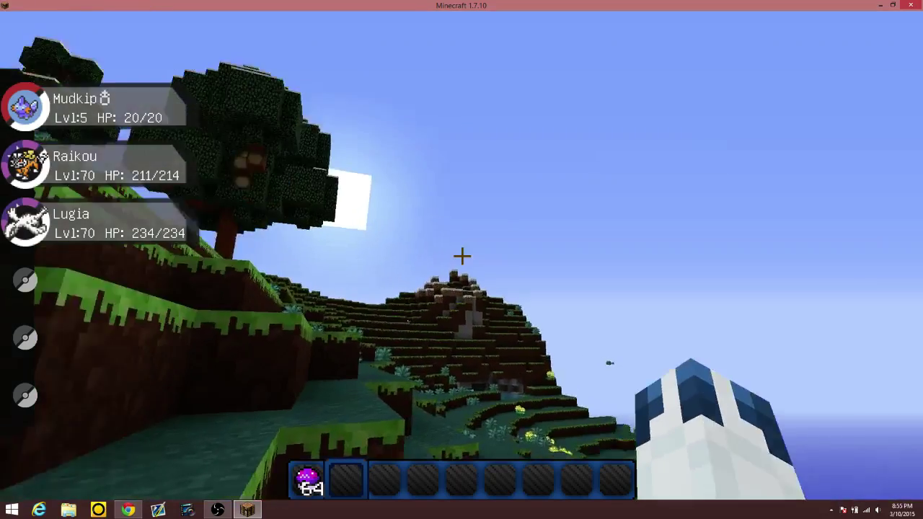
# Review the current video settings from the in-game options and return to the world.
pyautogui.press('Escape')
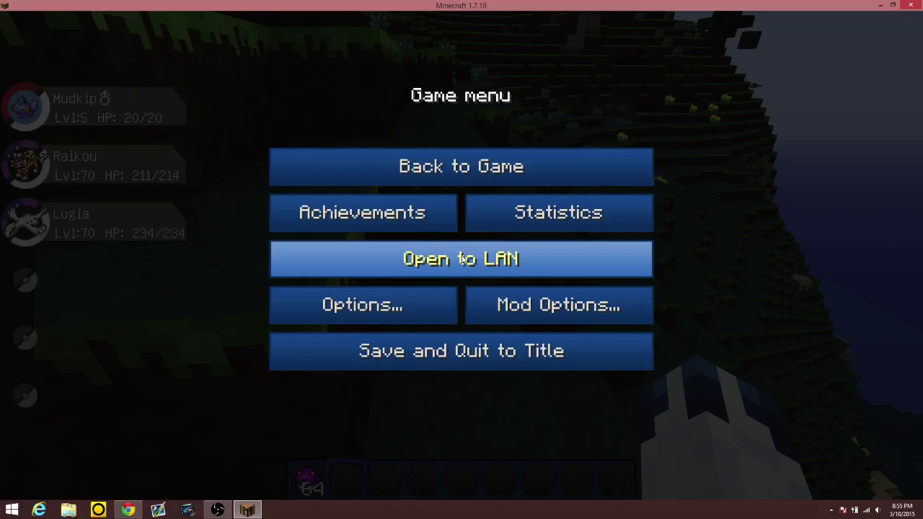
pyautogui.click(448, 318)
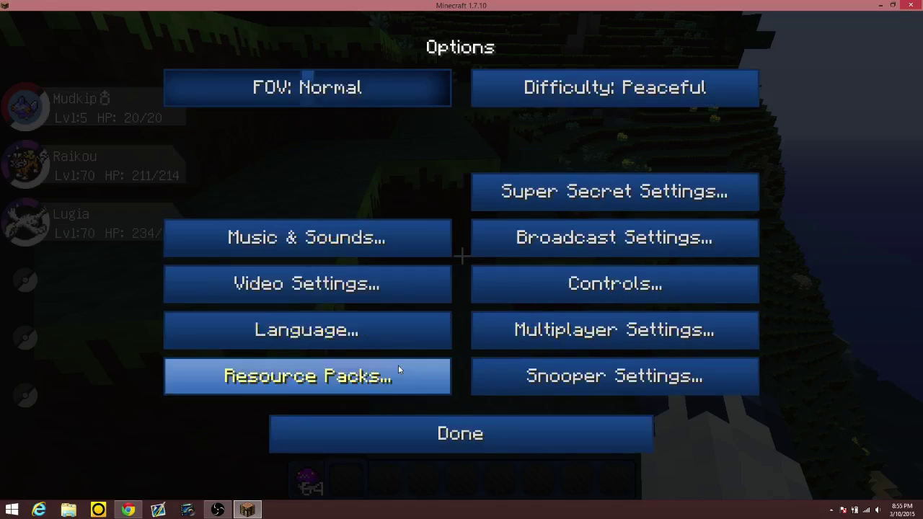
pyautogui.click(302, 285)
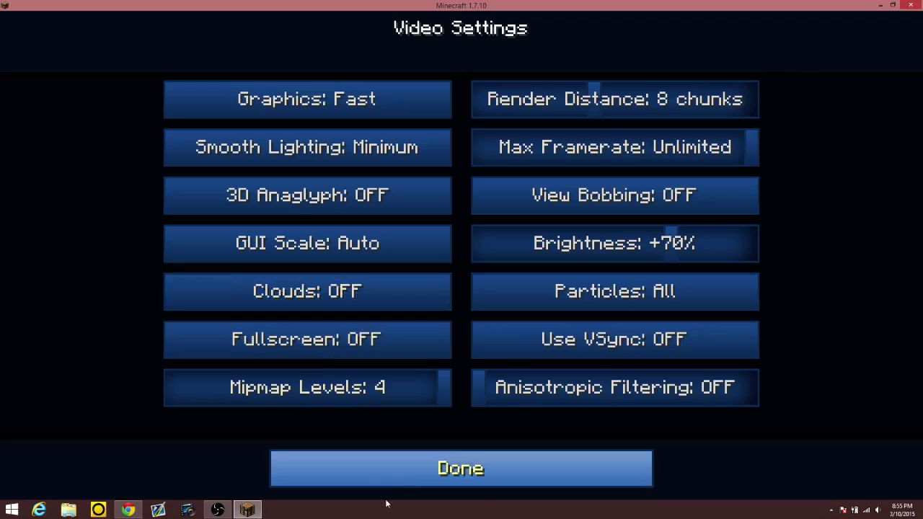
pyautogui.click(434, 478)
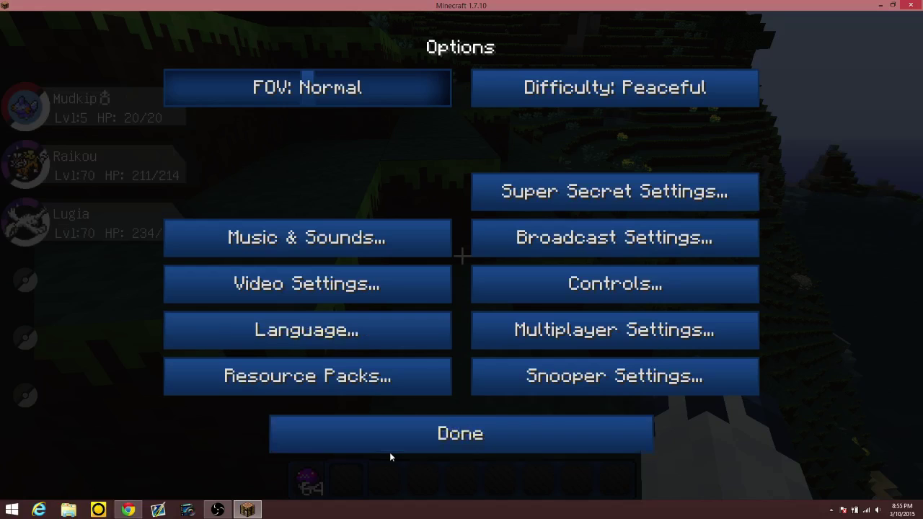
pyautogui.click(393, 434)
pyautogui.press('Escape')
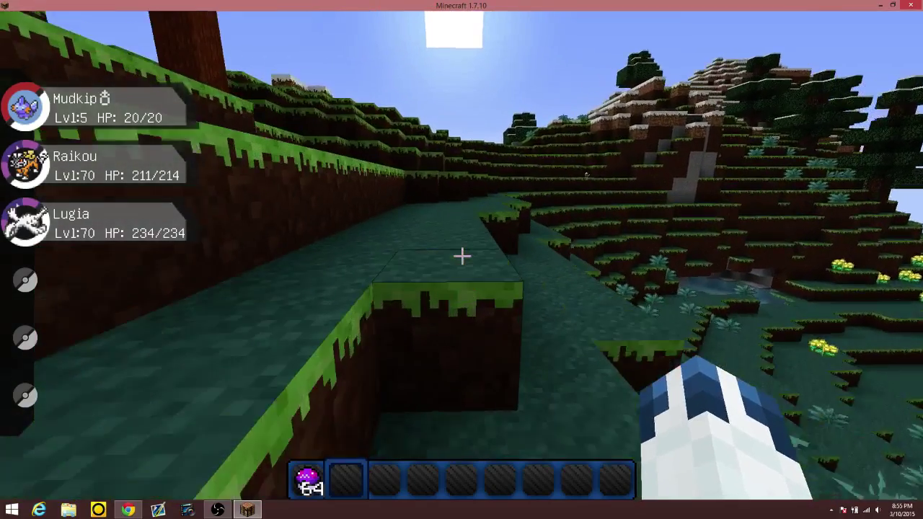
# Show the debug overlay and run from the battle with the wild Shuckle.
pyautogui.press('F3')
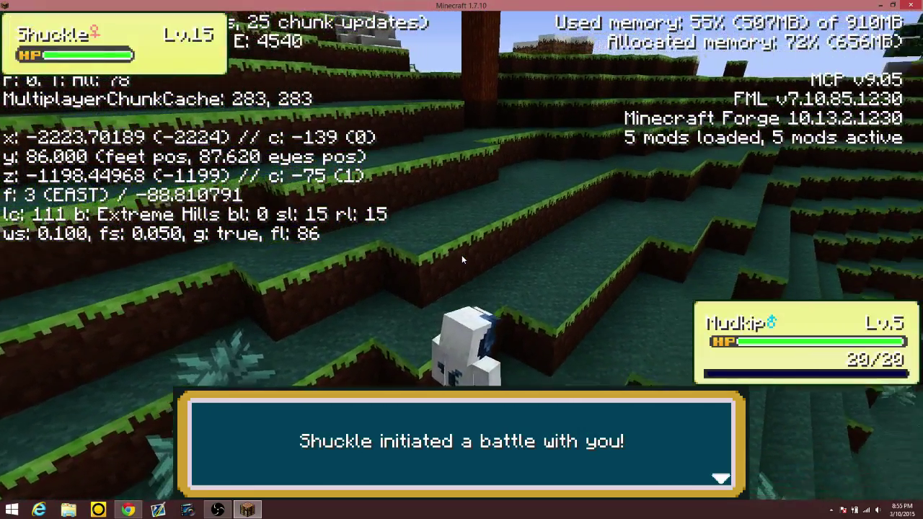
pyautogui.click(452, 258)
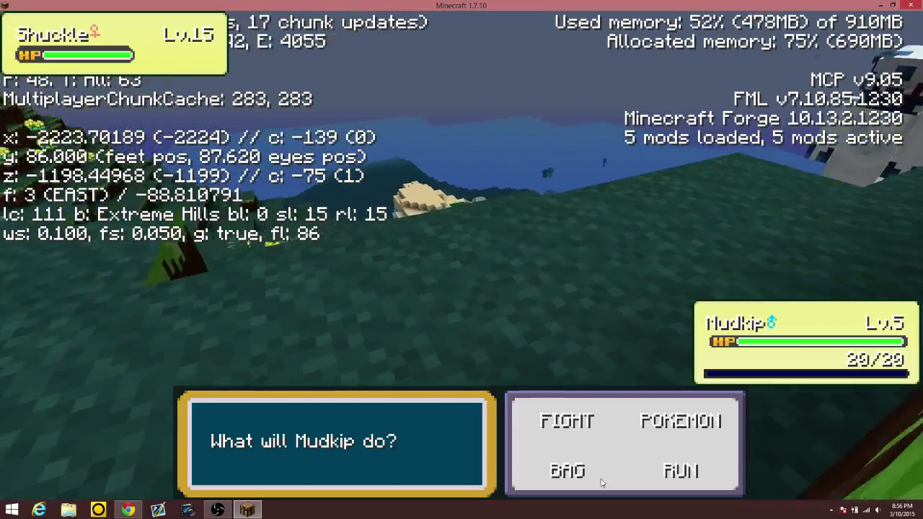
pyautogui.click(681, 470)
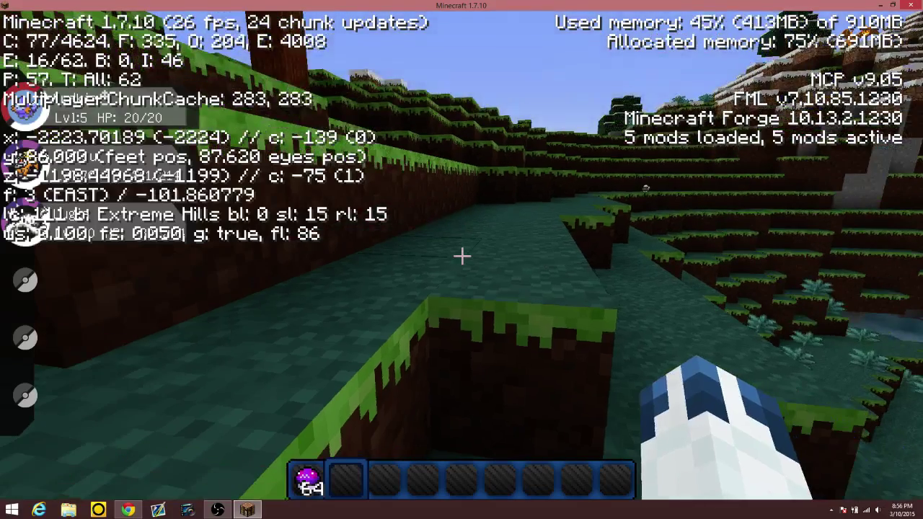
# Walk and jump east along the grassy hillside while checking the frame rate in the debug overlay.
pyautogui.press('w')
pyautogui.press('space')
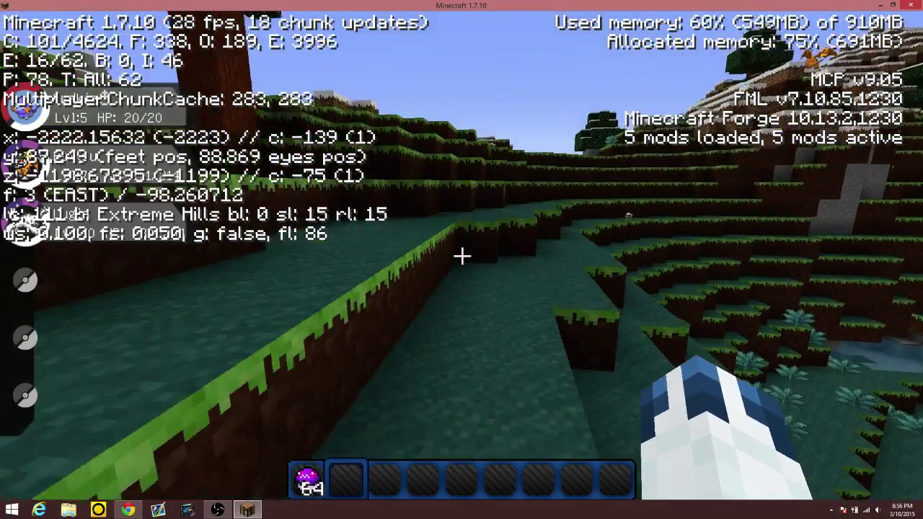
pyautogui.press('space')
pyautogui.press('w')
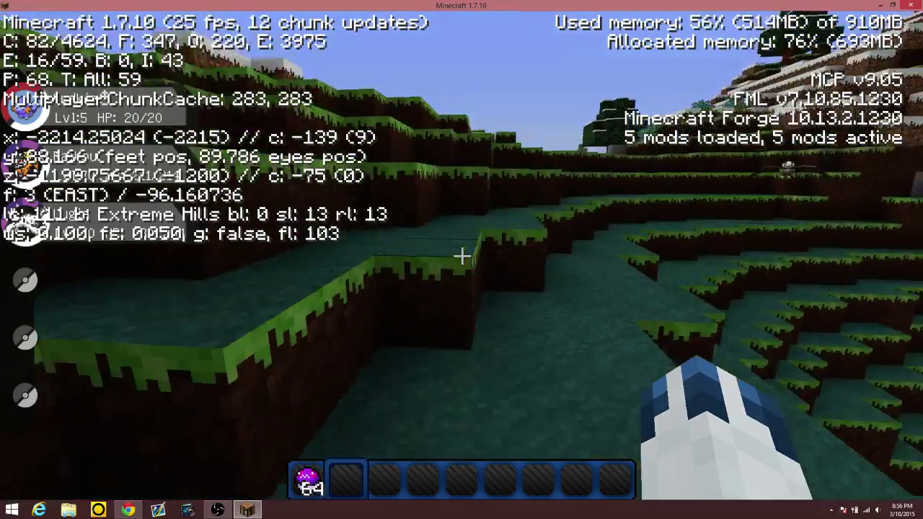
pyautogui.press('space')
pyautogui.press('w')
pyautogui.press('space')
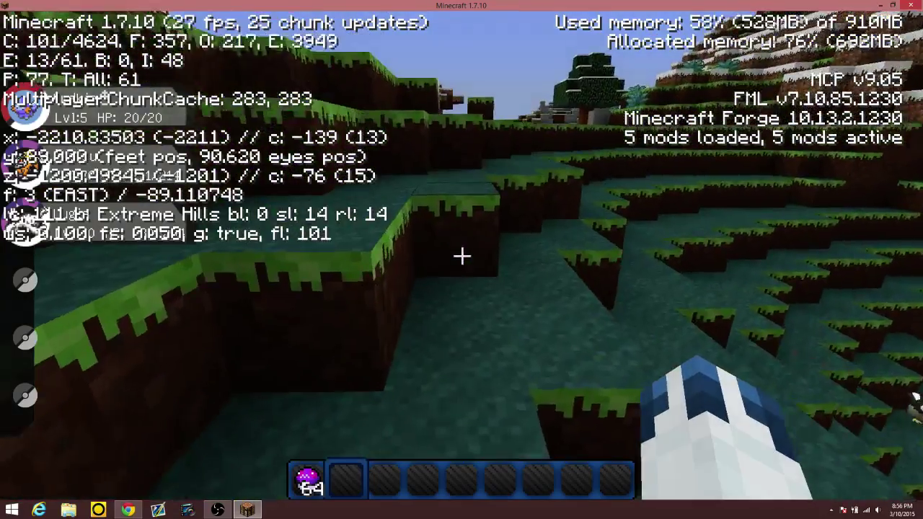
pyautogui.press('space')
pyautogui.press('w')
pyautogui.press('space')
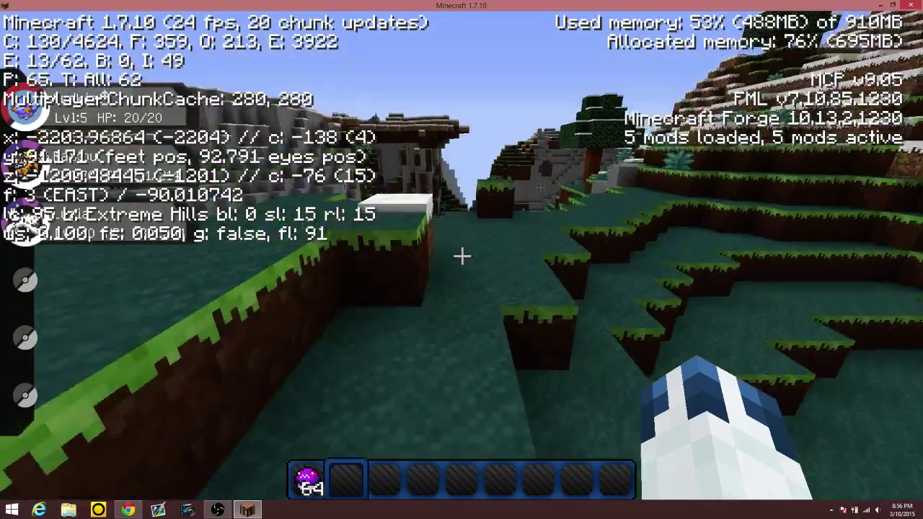
pyautogui.press('space')
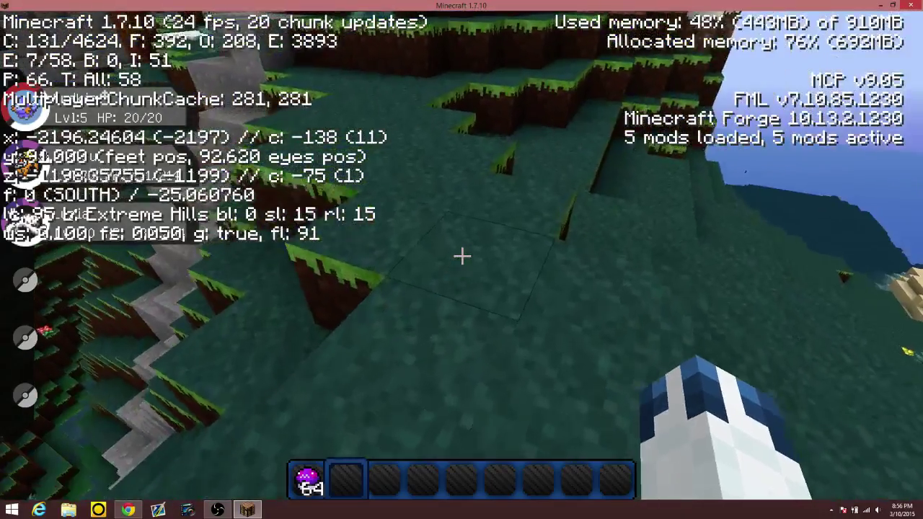
pyautogui.press('w')
# Hide the debug overlay and climb onto the snow-covered ledge.
pyautogui.press('F3')
pyautogui.press('w')
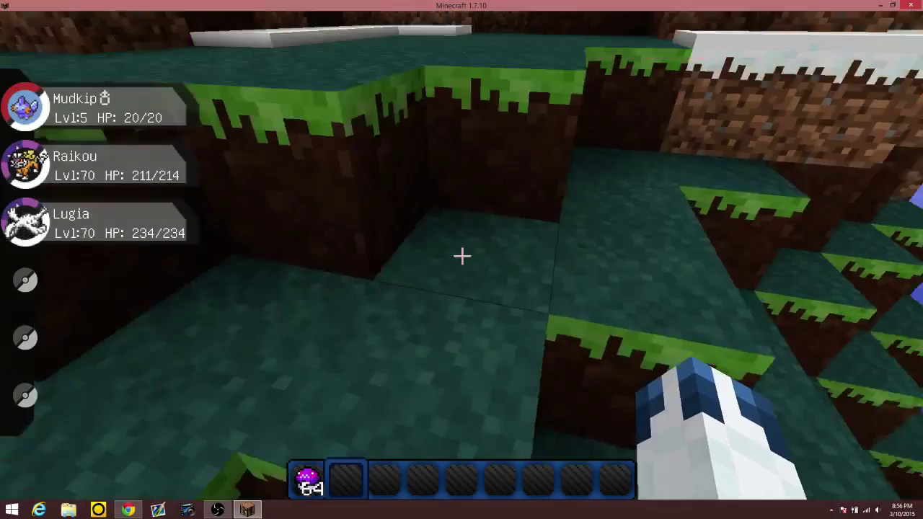
pyautogui.press('w')
pyautogui.press('space')
pyautogui.press('w')
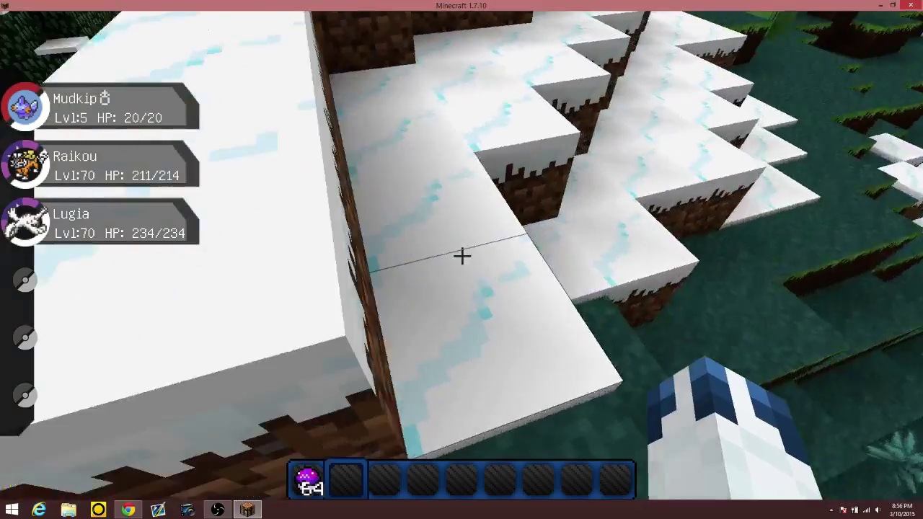
pyautogui.press('w')
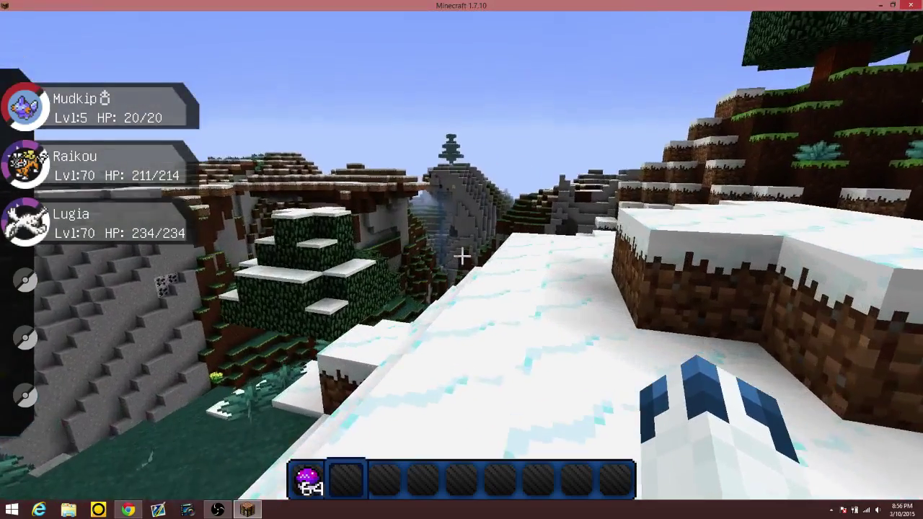
# Open the video settings and set Smooth Lighting to OFF.
pyautogui.press('Escape')
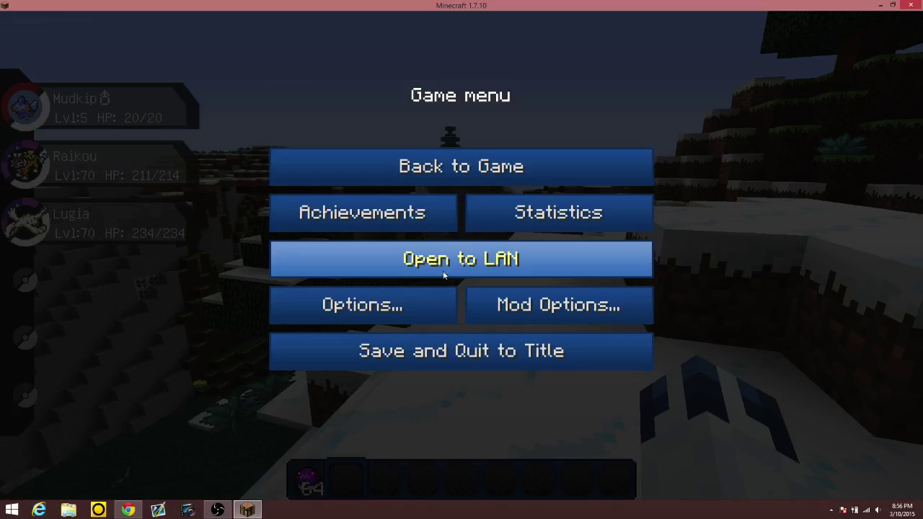
pyautogui.click(404, 305)
pyautogui.click(399, 298)
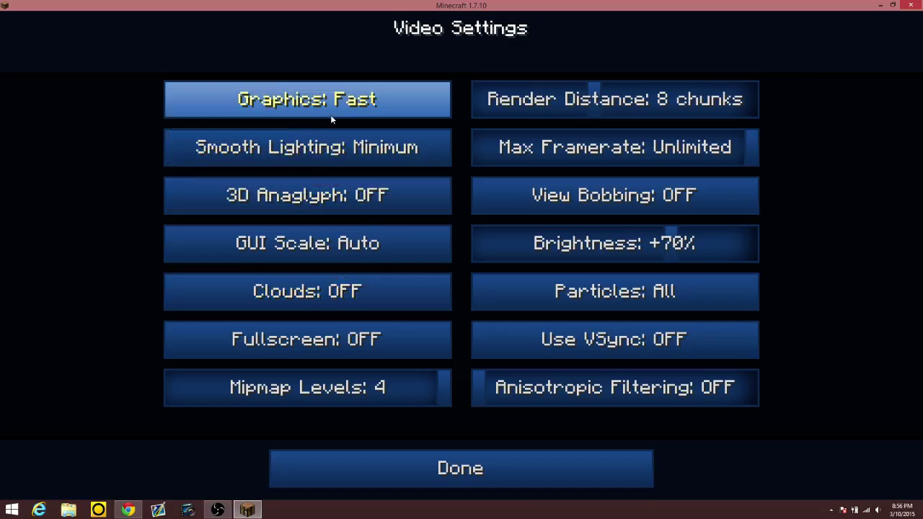
pyautogui.click(354, 153)
pyautogui.click(354, 154)
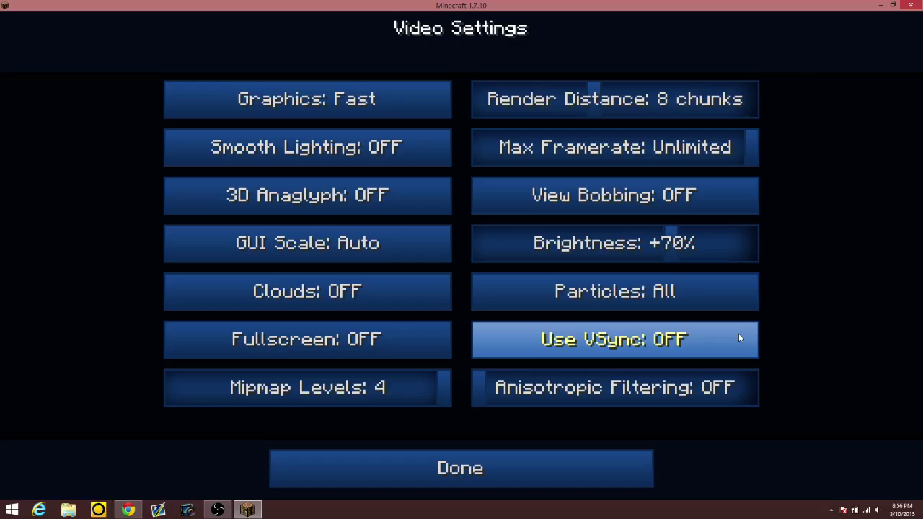
# Set Particles to Minimal, accept the video settings and return to the game.
pyautogui.click(705, 311)
pyautogui.click(717, 294)
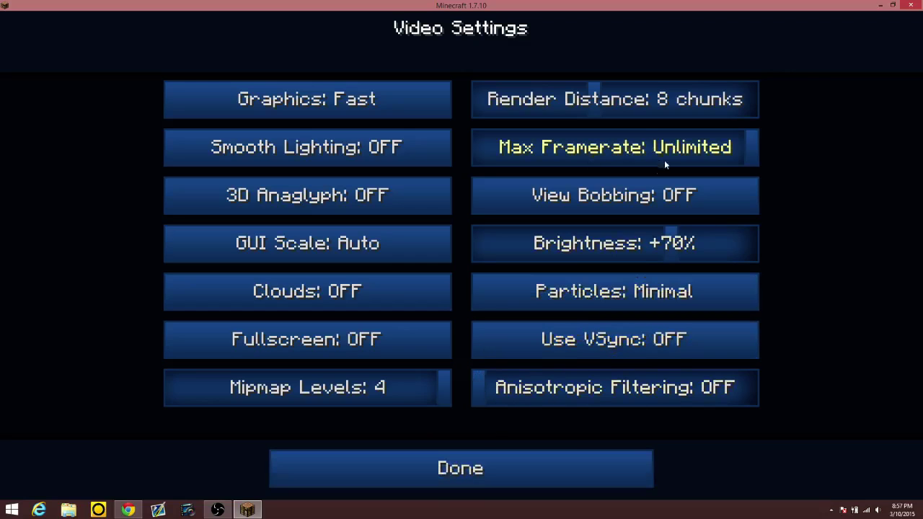
pyautogui.click(525, 478)
pyautogui.click(524, 436)
pyautogui.click(502, 172)
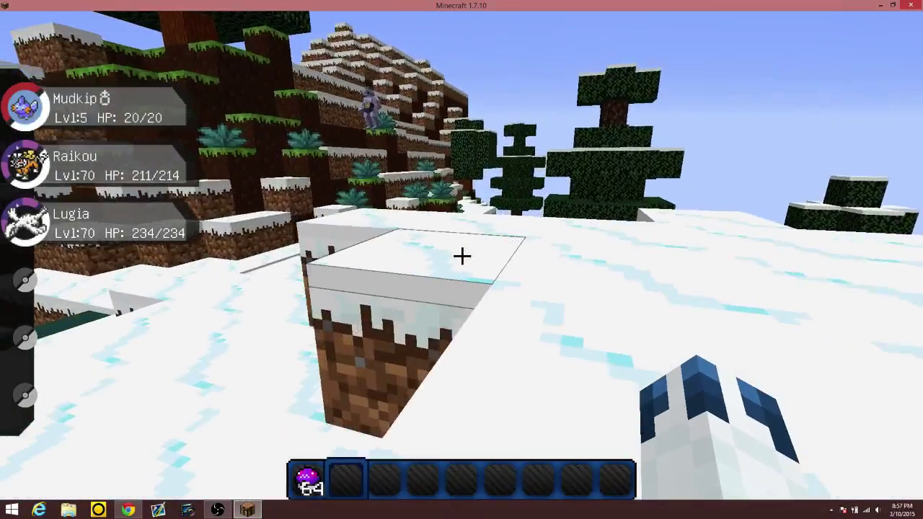
# Show the debug overlay and walk down the snowy slope and across the hillside to check the frame rate with the new settings.
pyautogui.press('F3')
pyautogui.press('w')
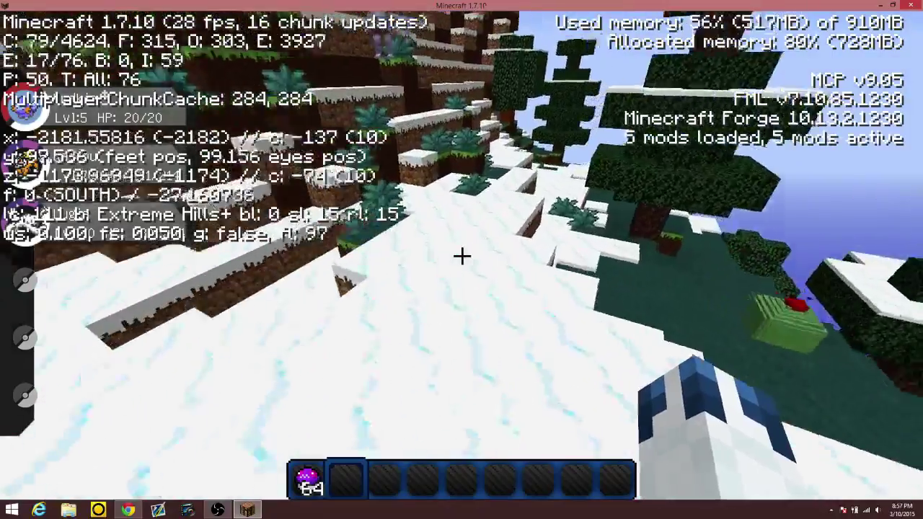
pyautogui.press('w')
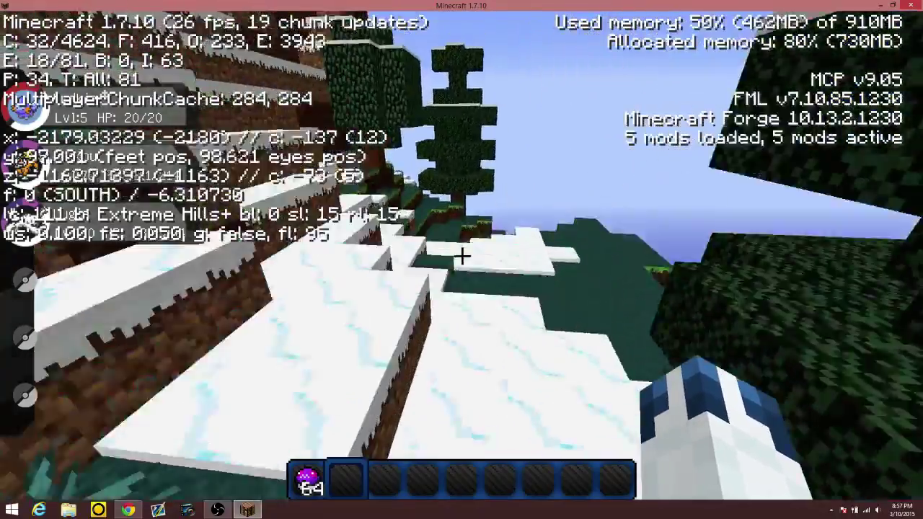
pyautogui.press('w')
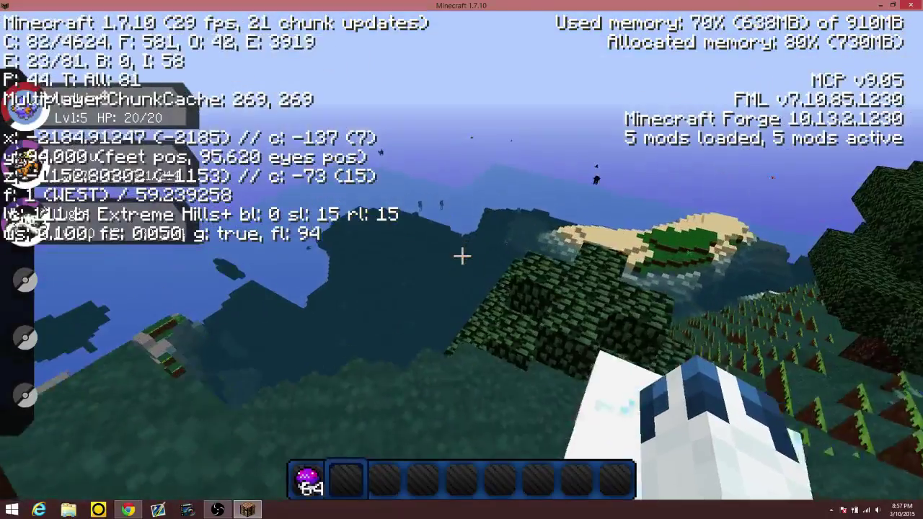
pyautogui.press('w')
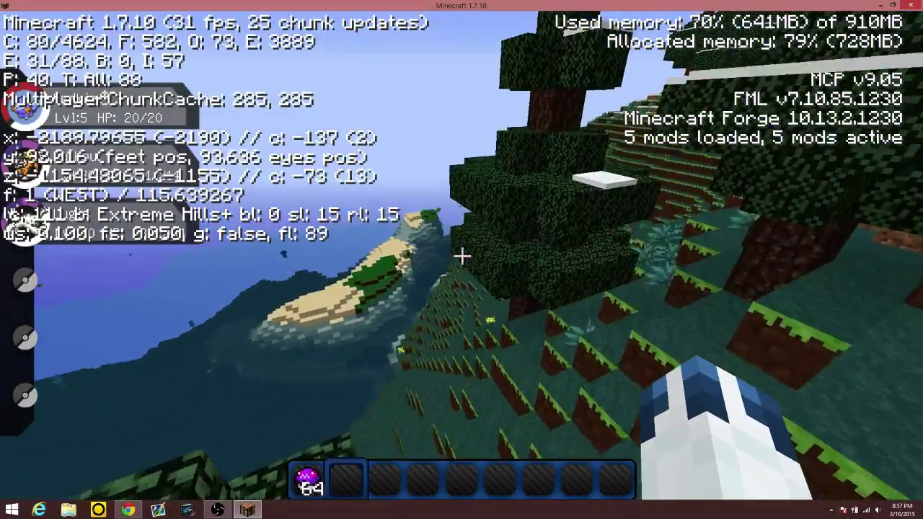
pyautogui.press('w')
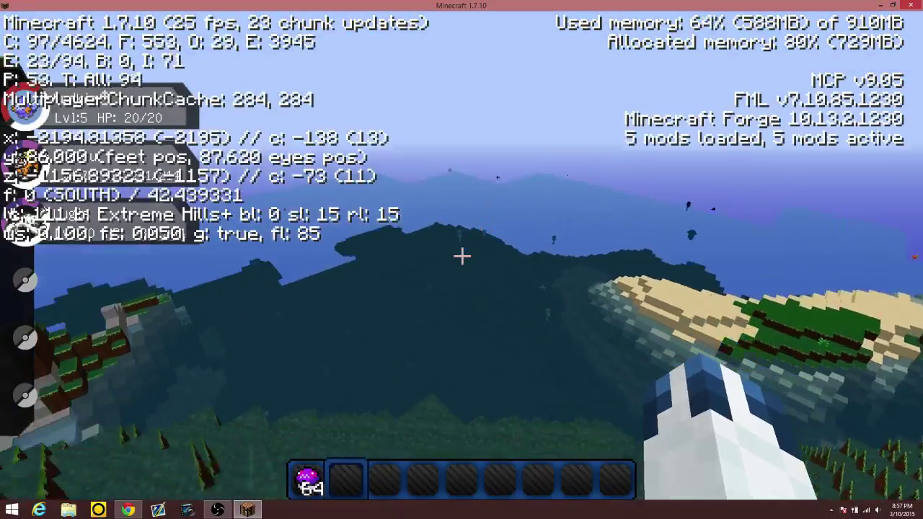
pyautogui.press('w')
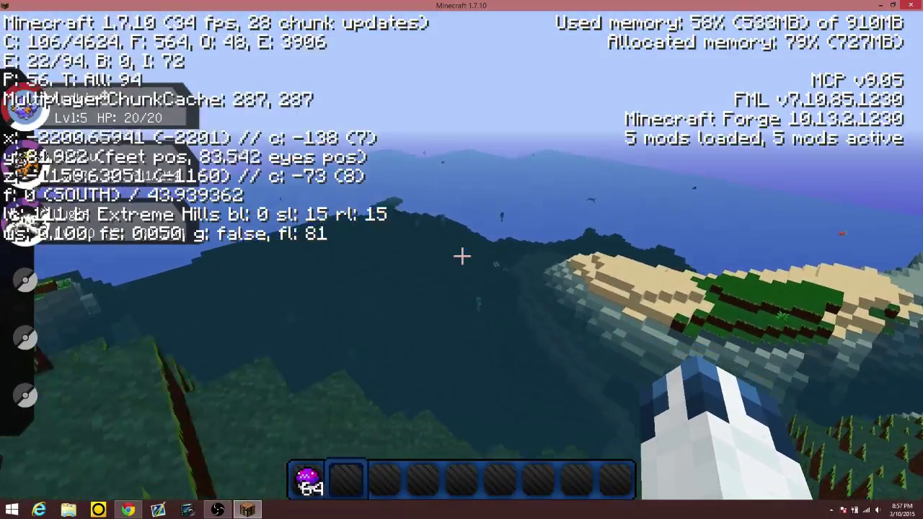
pyautogui.press('w')
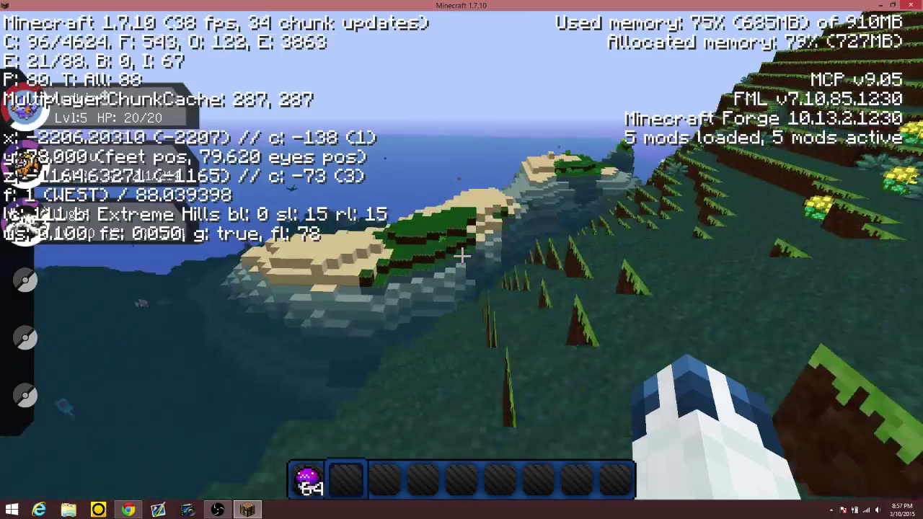
pyautogui.press('space')
pyautogui.press('w')
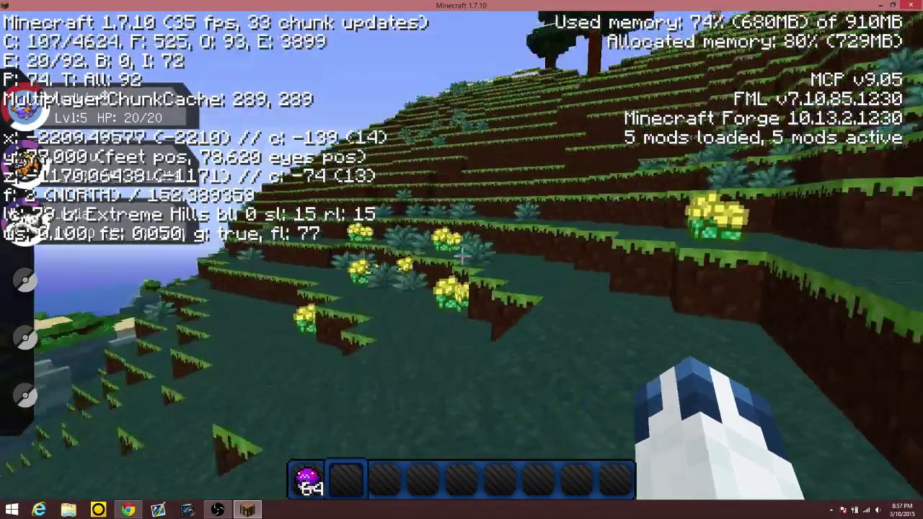
pyautogui.press('space')
pyautogui.press('w')
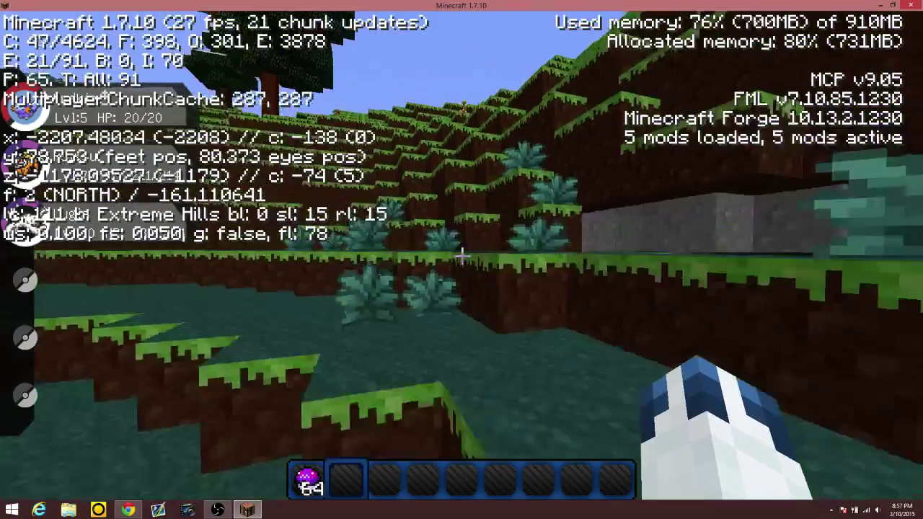
# Climb the grassy terraces of the Extreme Hills hillside with the debug overlay on to check the frame rate.
pyautogui.press('space')
pyautogui.press('w')
pyautogui.press('space')
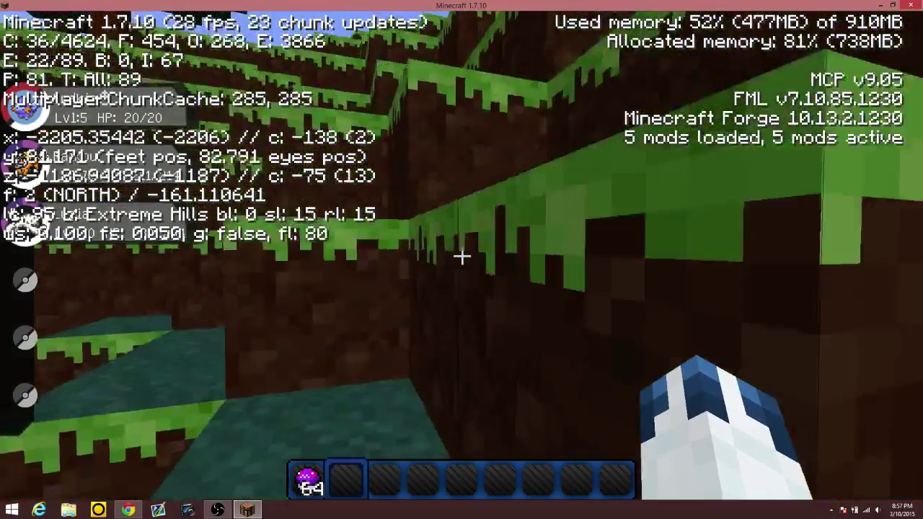
pyautogui.press('w')
pyautogui.press('space')
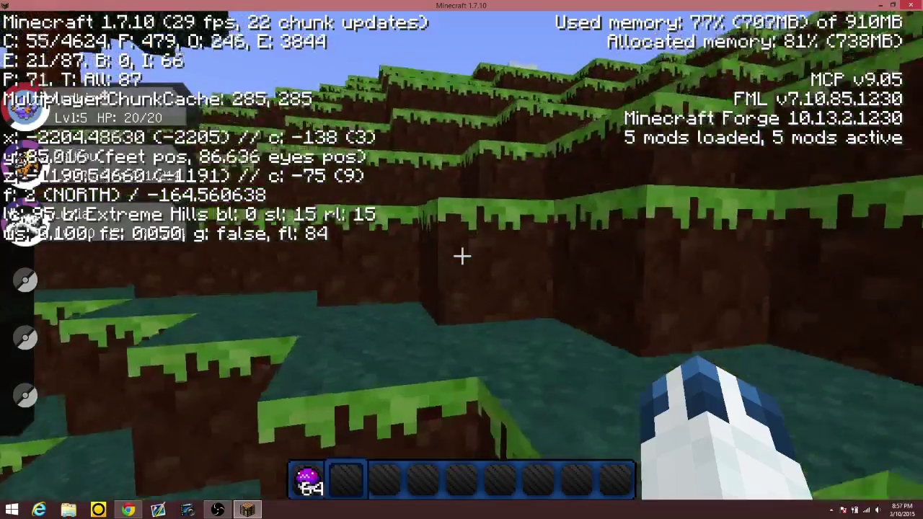
# Hide the debug overlay and walk over the hill to the edge facing the grey stone cliff.
pyautogui.press('F3')
pyautogui.press('w')
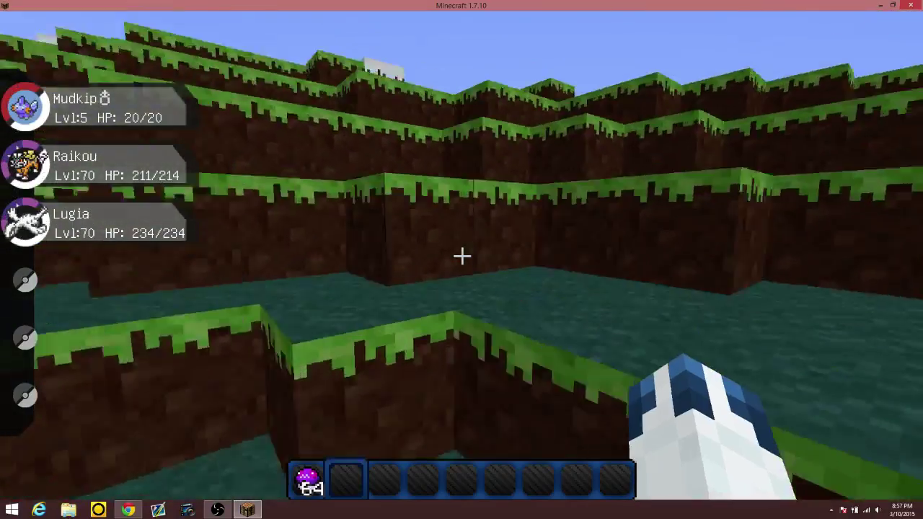
pyautogui.press('w')
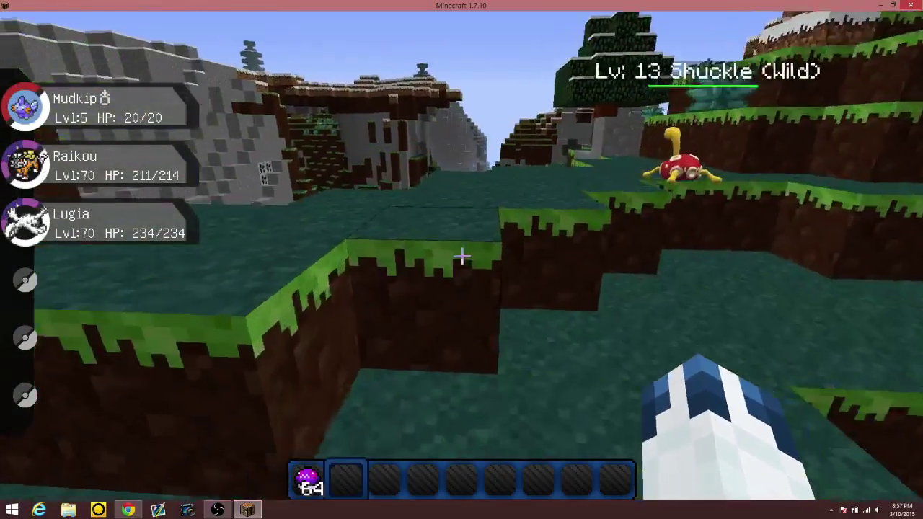
pyautogui.press('w')
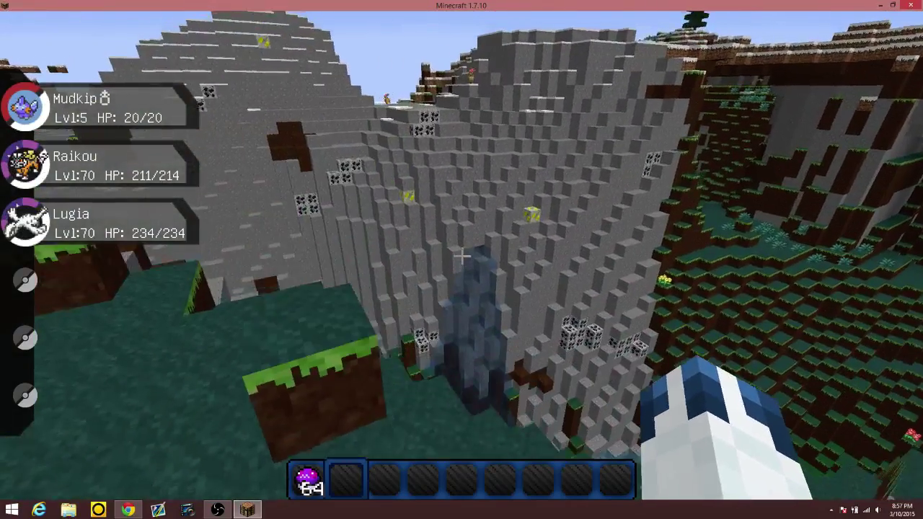
pyautogui.press('Escape')
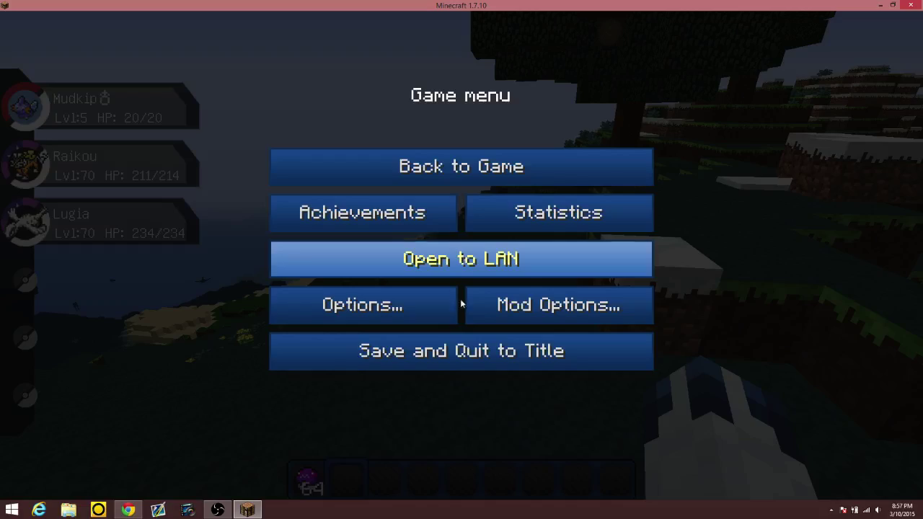
pyautogui.click(462, 167)
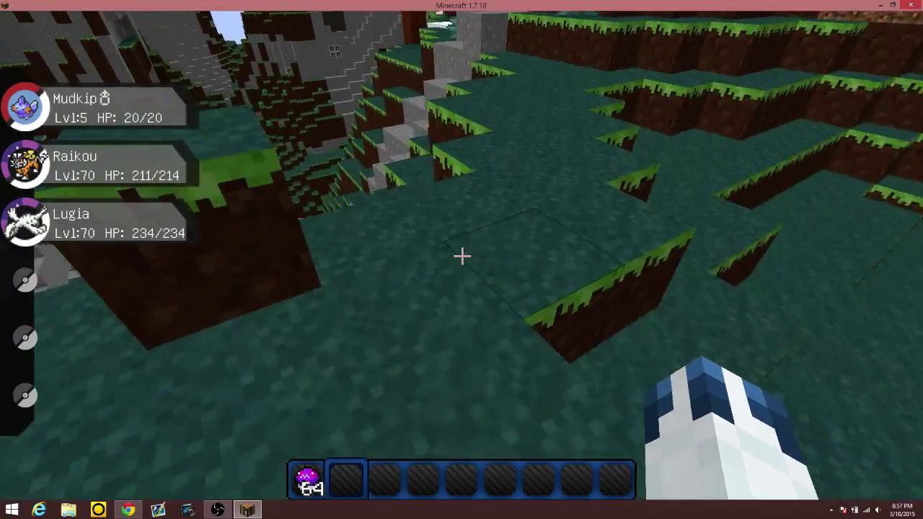
pyautogui.press('Escape')
pyautogui.click(492, 173)
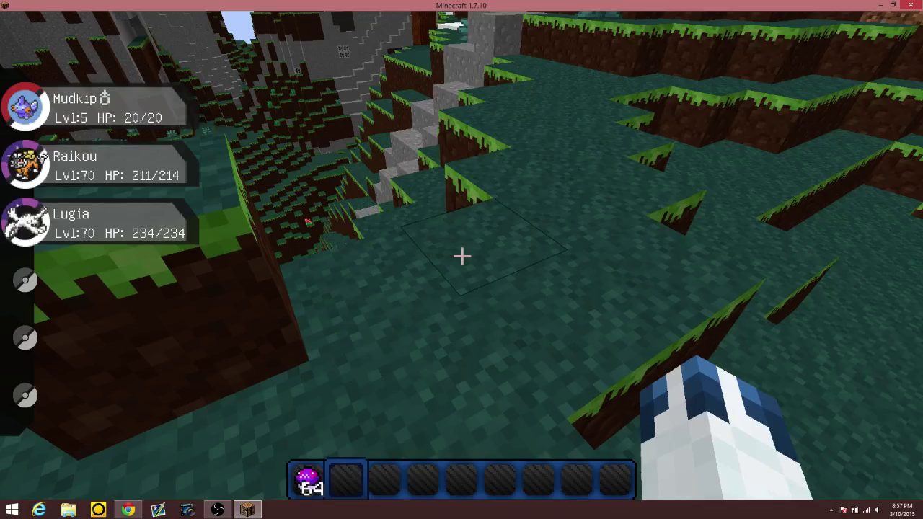
# Save the world, quit to the title screen and close the game.
pyautogui.press('Escape')
pyautogui.click(456, 348)
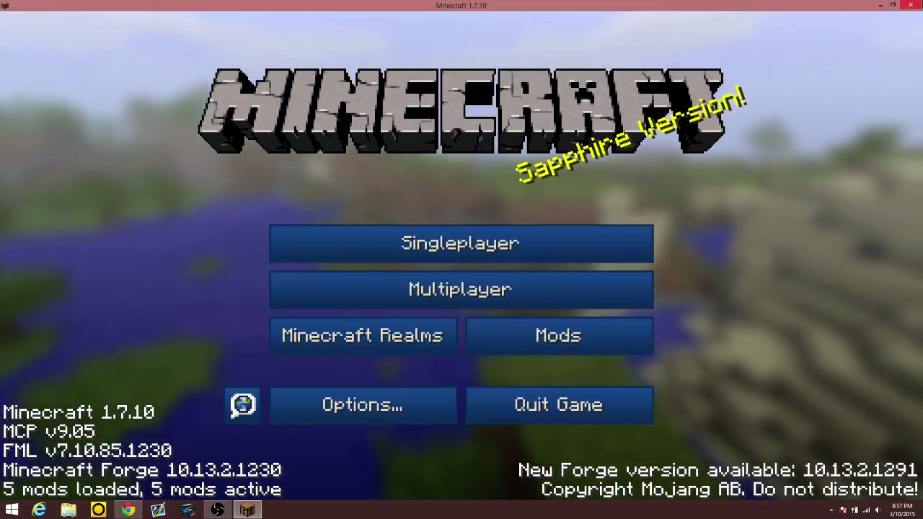
pyautogui.click(906, 5)
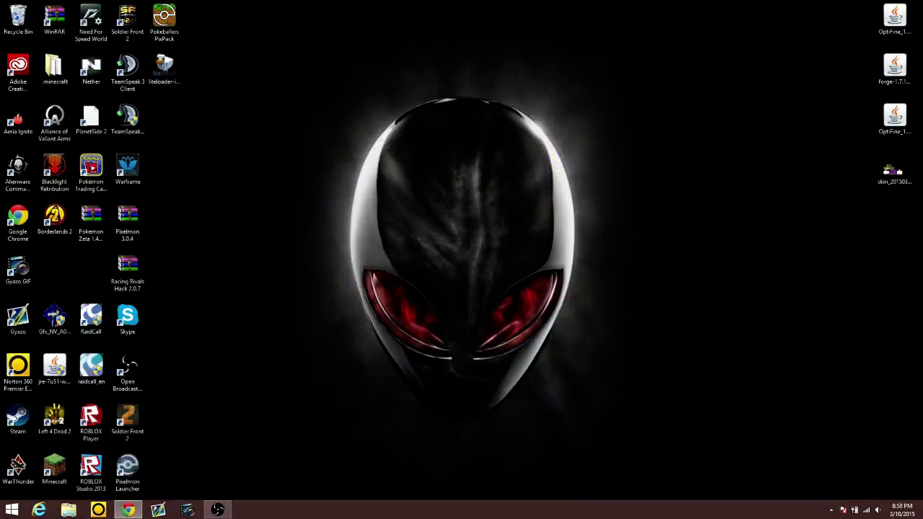
# Start the Minecraft launcher and open the current profile's game directory from its profile editor.
pyautogui.doubleClick(54, 468)
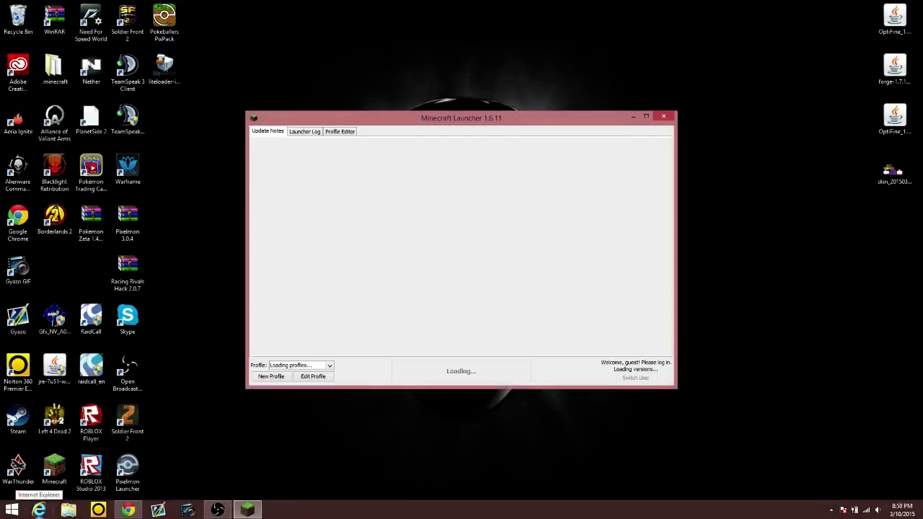
pyautogui.click(312, 376)
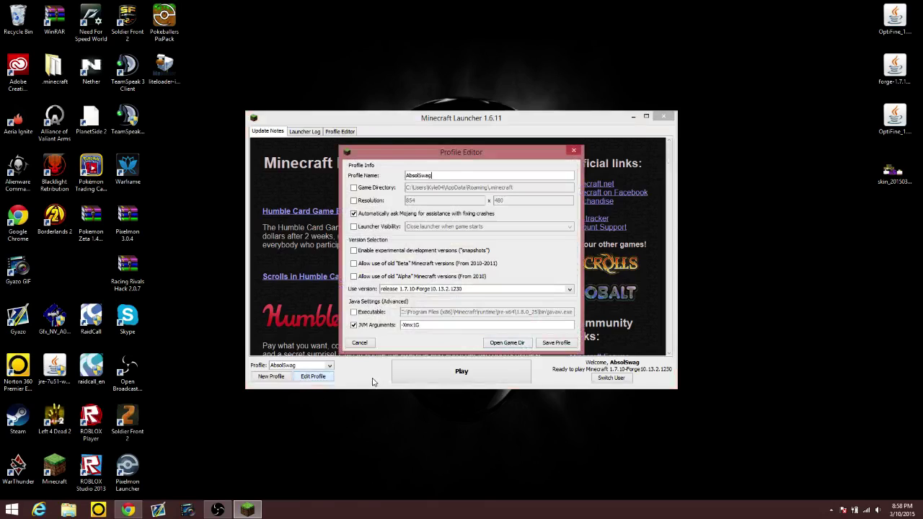
pyautogui.click(507, 342)
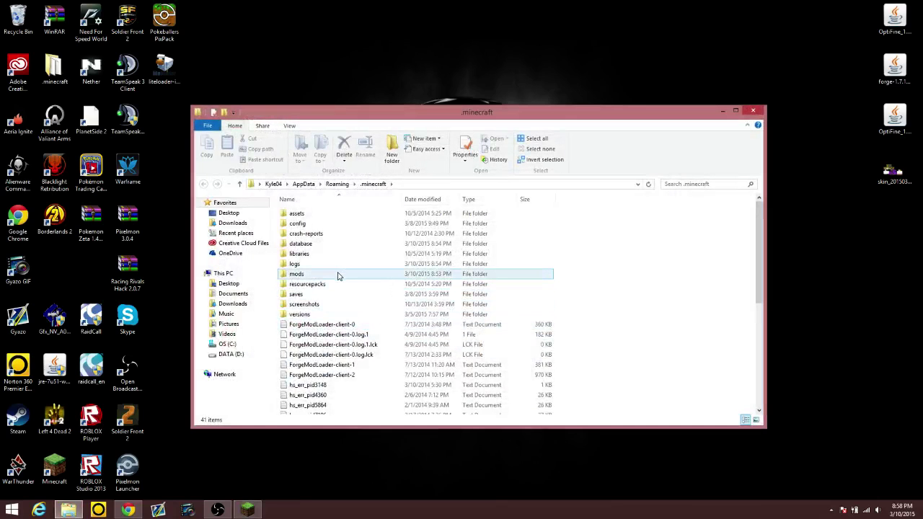
# Move the OptiFine_1.7.10_HD_B5 jar from the desktop into the mods folder, tidy the desktop skin file and close the folder.
pyautogui.doubleClick(339, 274)
pyautogui.moveTo(895, 119); pyautogui.dragTo(354, 247)
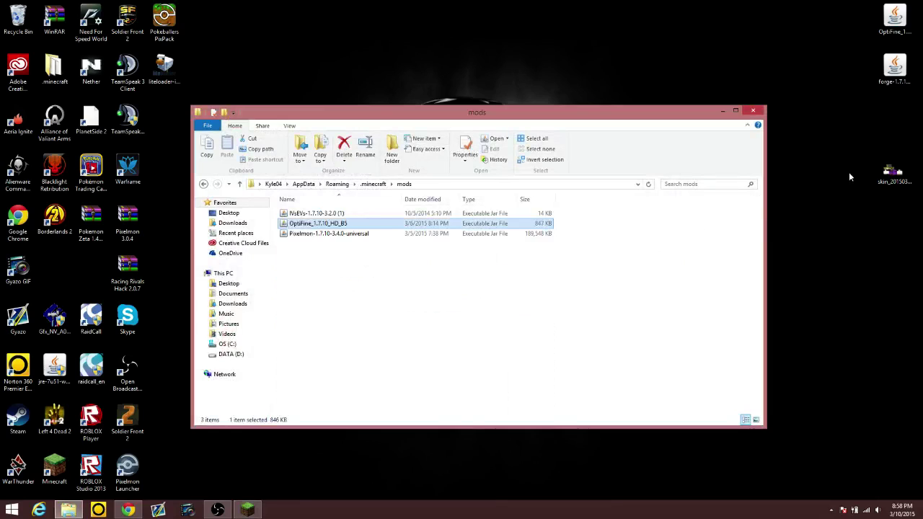
pyautogui.moveTo(881, 171); pyautogui.dragTo(878, 106)
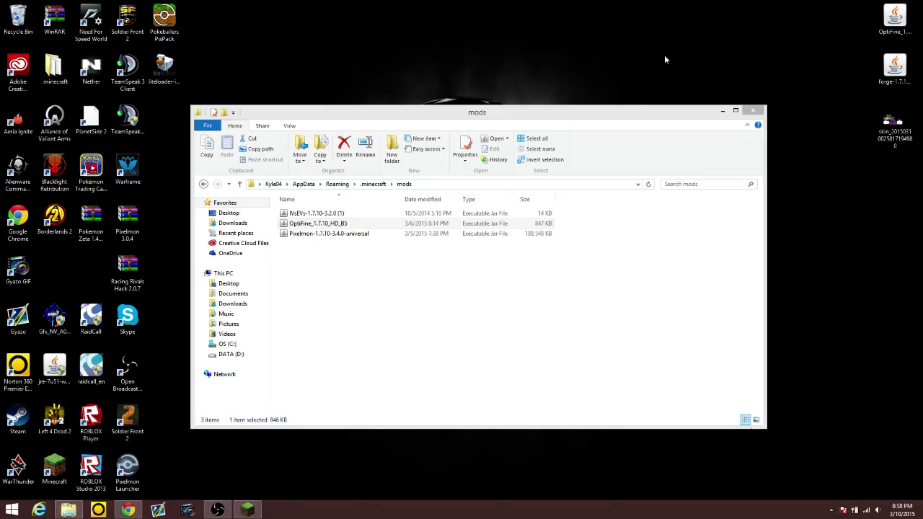
pyautogui.click(756, 113)
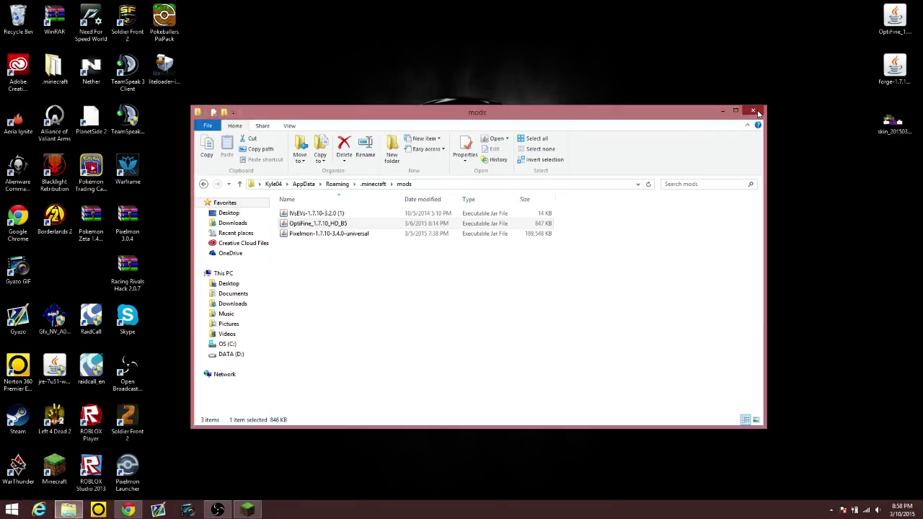
pyautogui.click(755, 111)
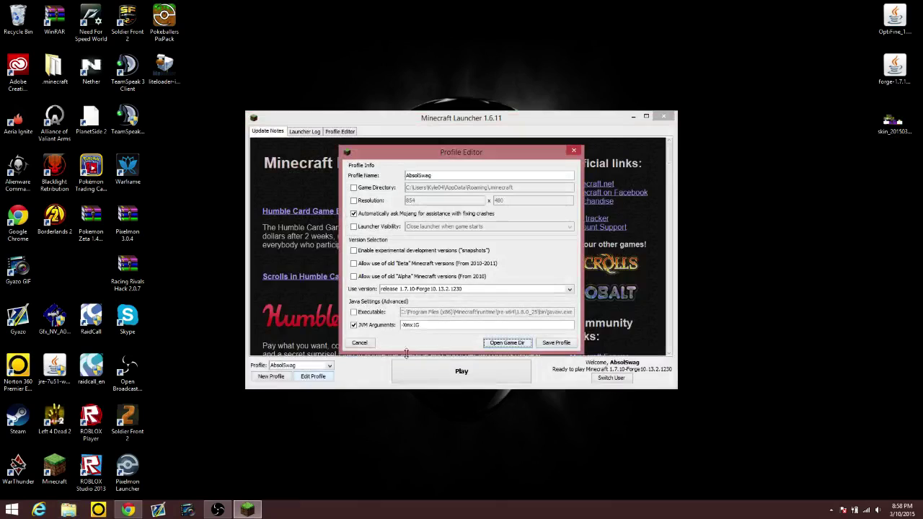
# Highlight the JVM Arguments value in the profile's Java settings.
pyautogui.click(422, 325)
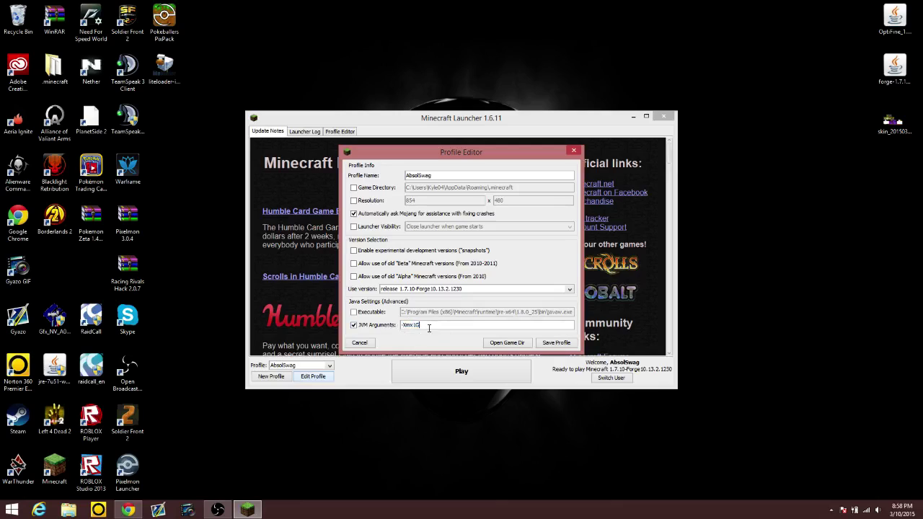
pyautogui.moveTo(401, 325); pyautogui.dragTo(433, 324)
pyautogui.click(207, 372)
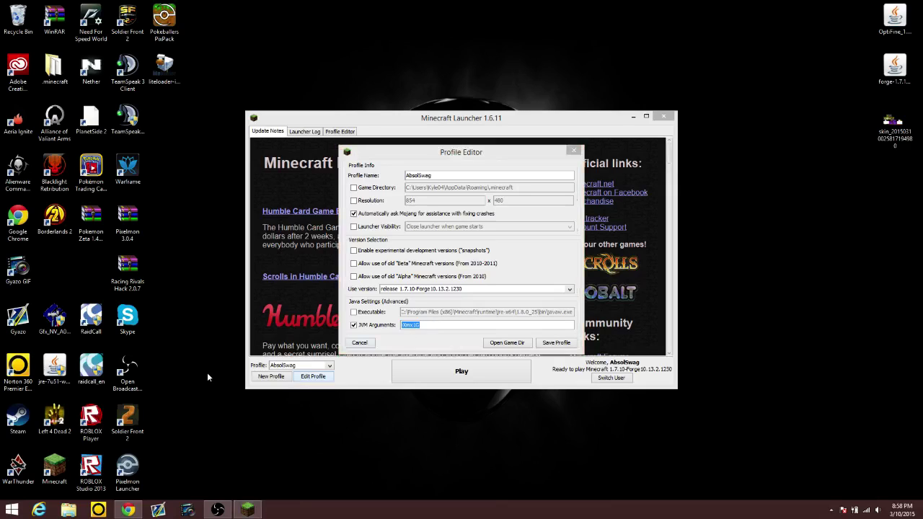
# Look up the computer's installed memory and system type on the Control Panel System page, then close it.
pyautogui.click(77, 512)
pyautogui.click(76, 512)
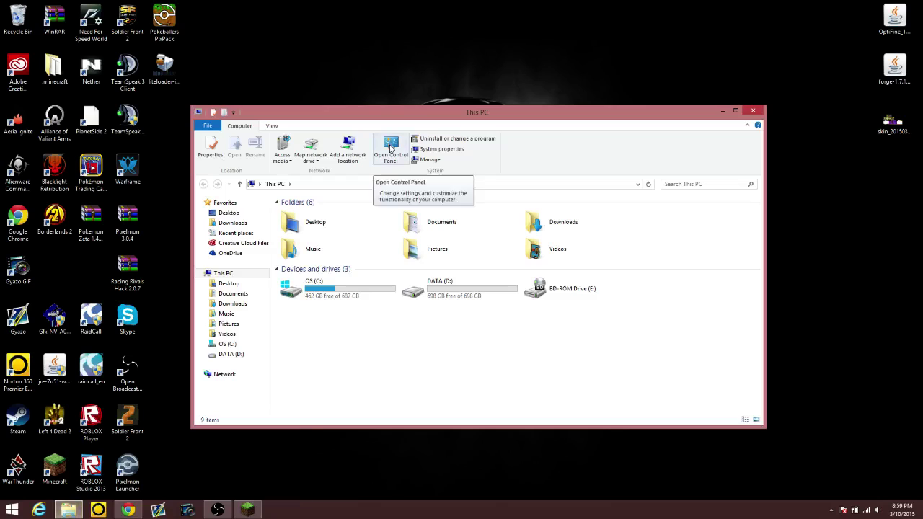
pyautogui.click(390, 148)
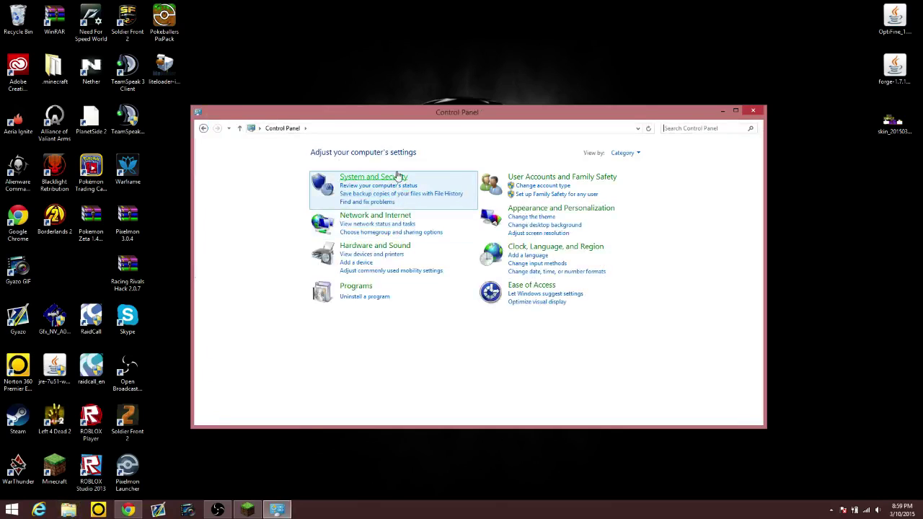
pyautogui.click(396, 177)
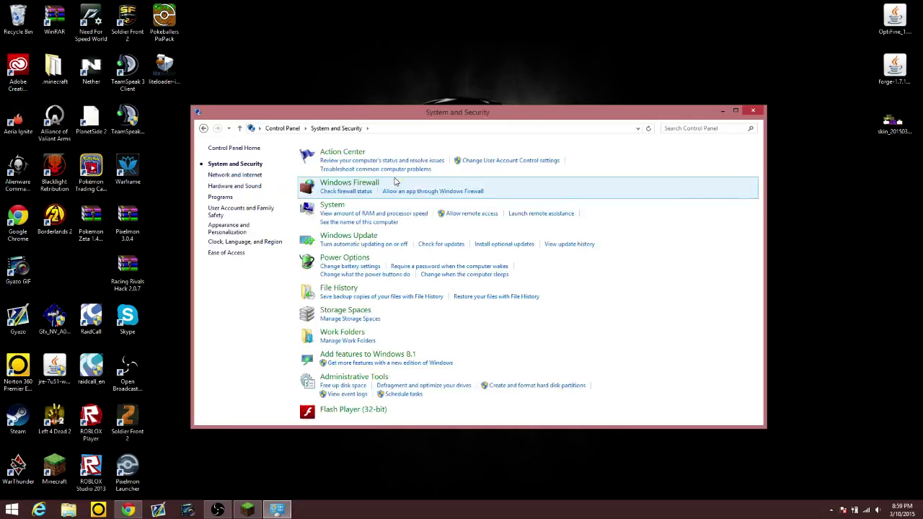
pyautogui.click(332, 206)
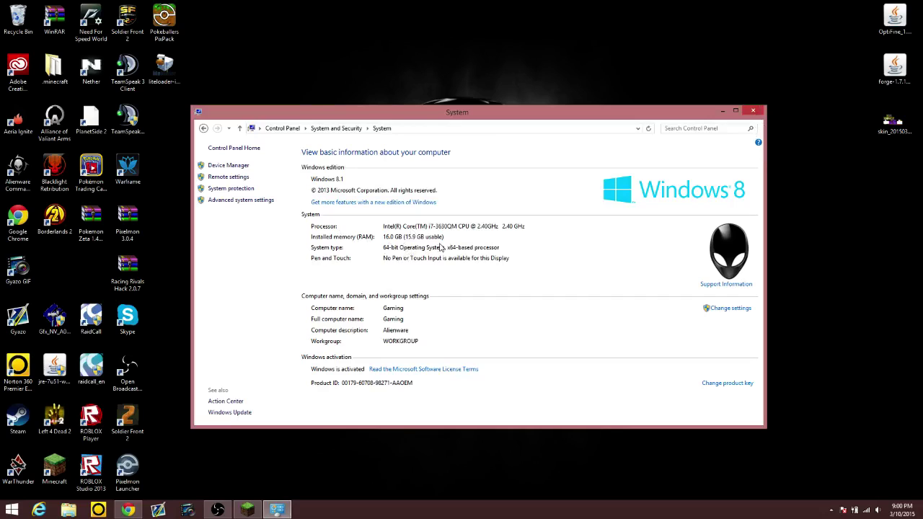
pyautogui.click(753, 110)
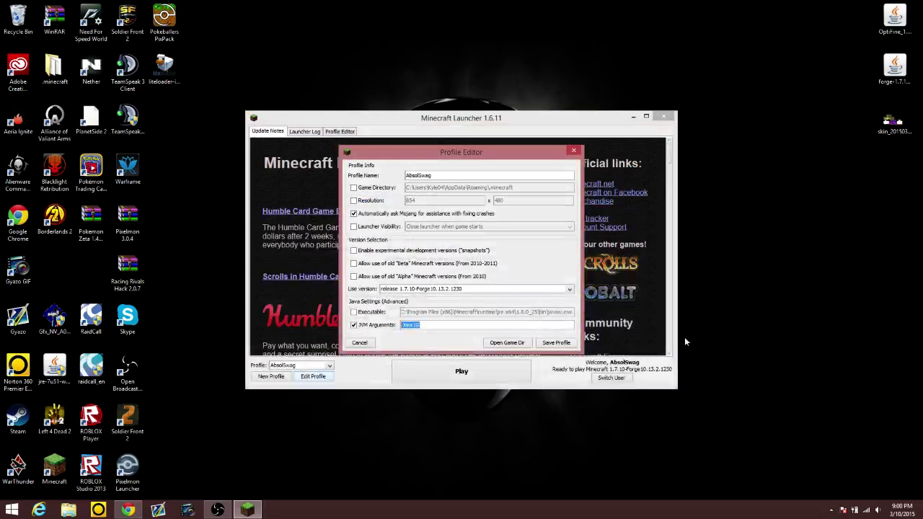
# Set the profile's JVM Arguments to -Xmx5G and save the profile.
pyautogui.click(487, 323)
pyautogui.press('BackSpace')
pyautogui.press('BackSpace')
pyautogui.press('BackSpace')
pyautogui.press('BackSpace')
pyautogui.press('BackSpace')
pyautogui.press('BackSpace')
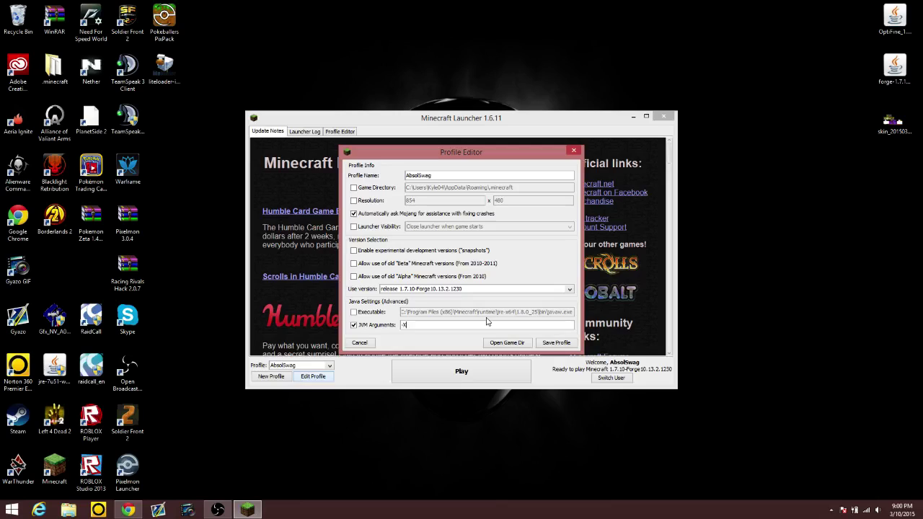
pyautogui.write('-Xmx5G')
pyautogui.click(553, 346)
# Launch the game, maximize its window and load the singleplayer world Free Roam.
pyautogui.click(455, 372)
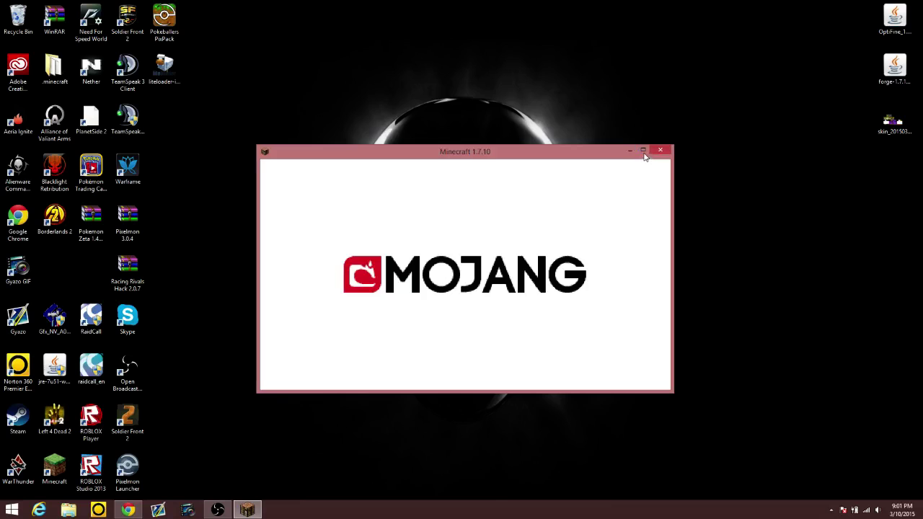
pyautogui.click(644, 153)
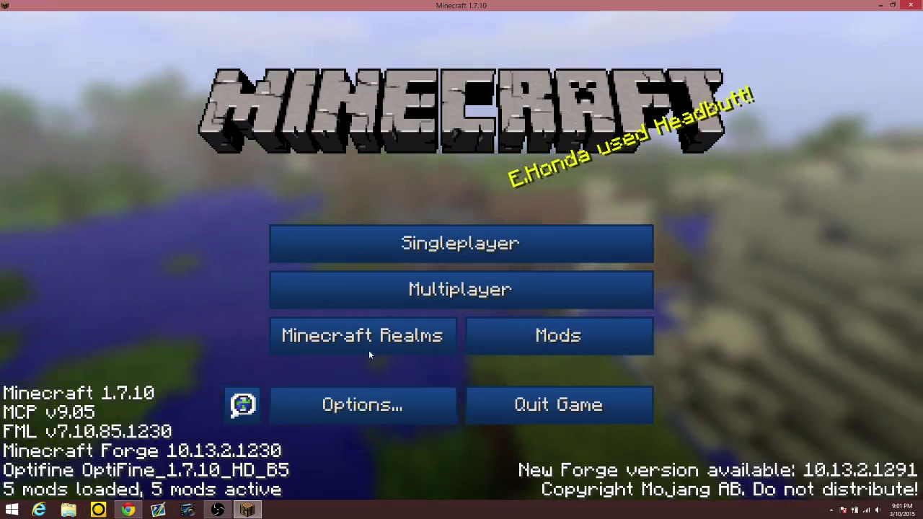
pyautogui.click(453, 252)
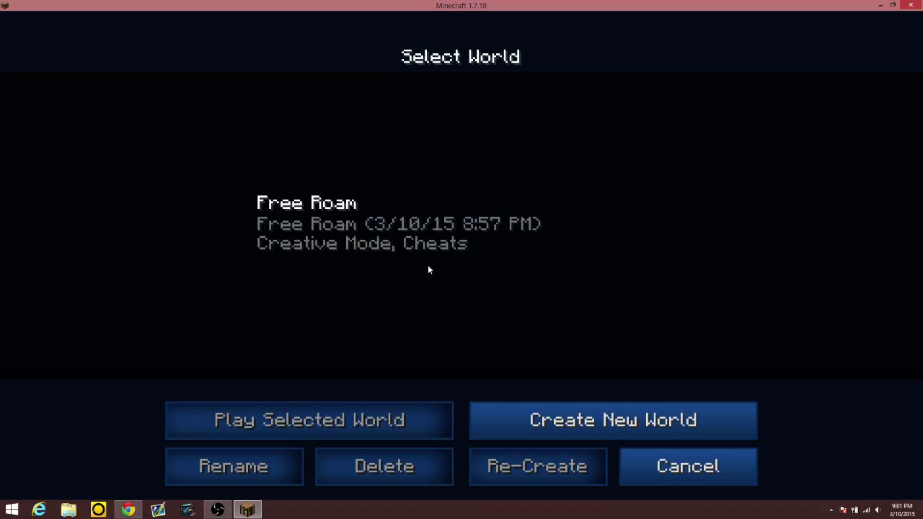
pyautogui.doubleClick(427, 241)
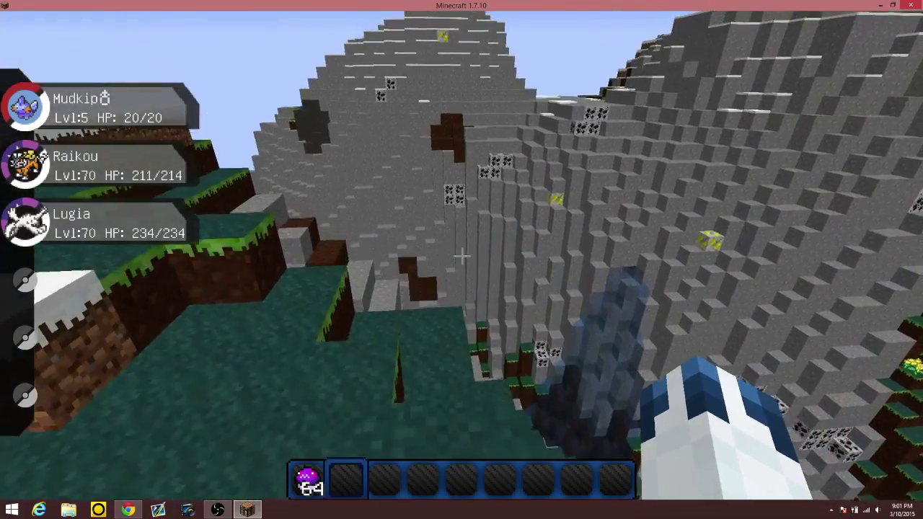
# Open the detail settings of the video options and set Clouds, Trees and Water to Fast.
pyautogui.press('Escape')
pyautogui.click(417, 293)
pyautogui.click(389, 299)
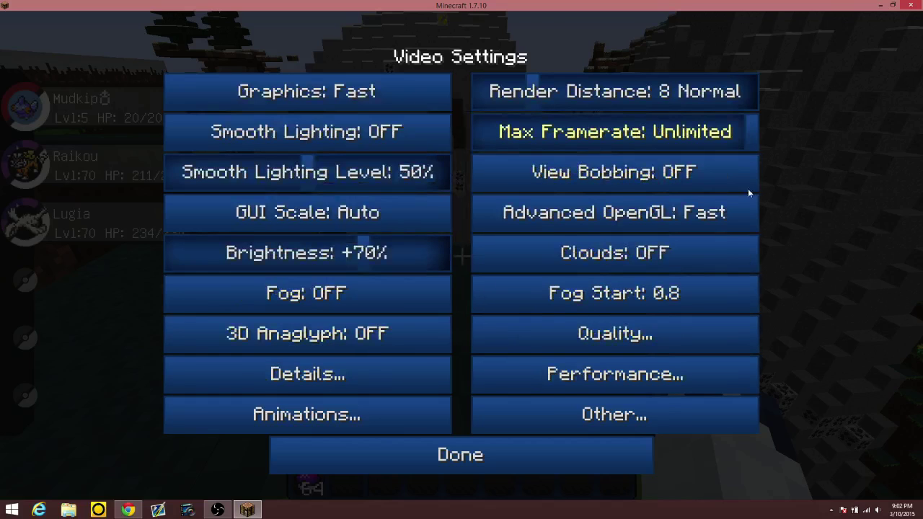
pyautogui.click(375, 378)
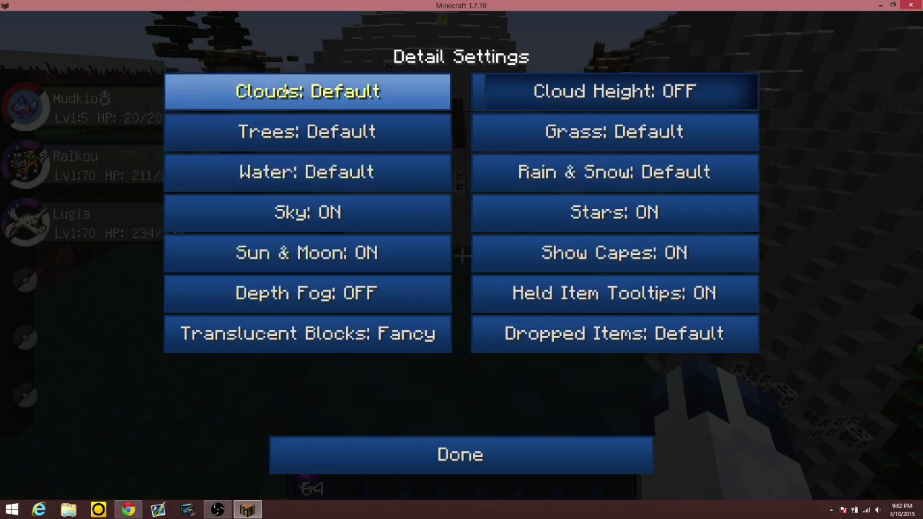
pyautogui.moveTo(287, 87)
pyautogui.click(305, 96)
pyautogui.click(286, 135)
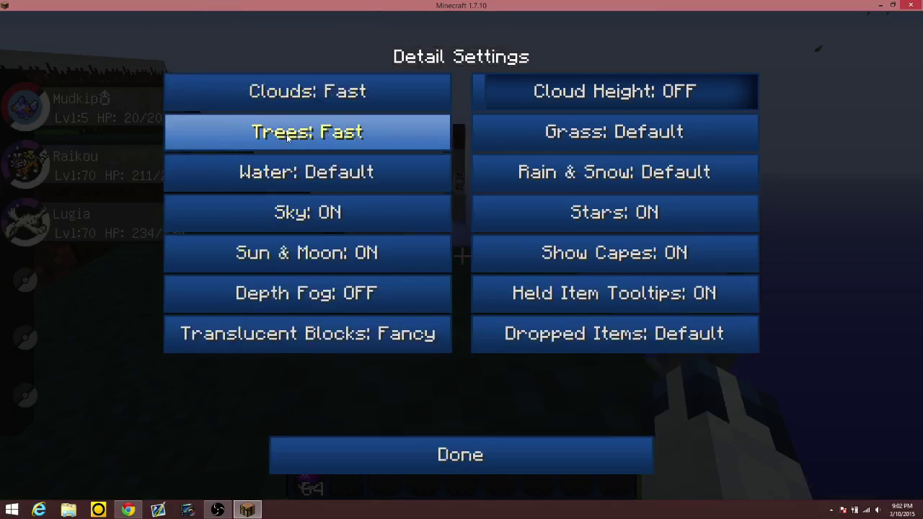
pyautogui.click(295, 178)
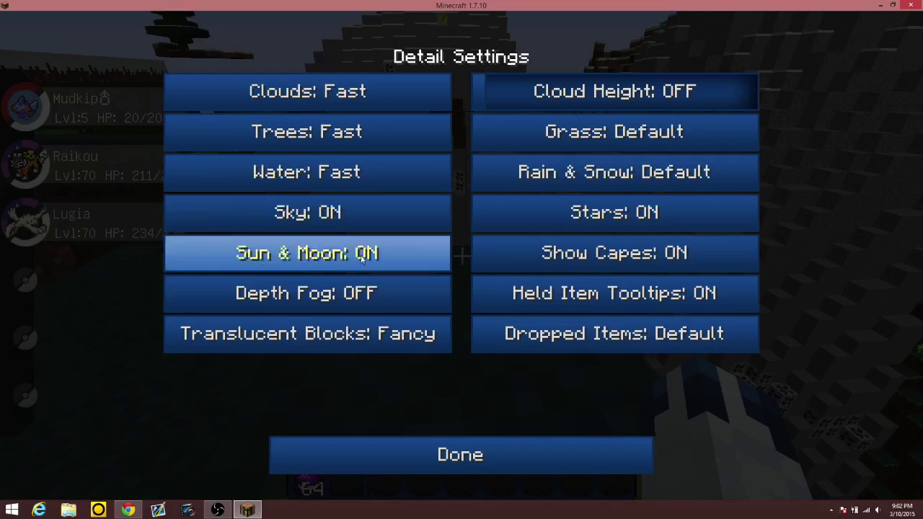
# Set Translucent Blocks to Fast and Stars to OFF in the detail settings.
pyautogui.moveTo(360, 300)
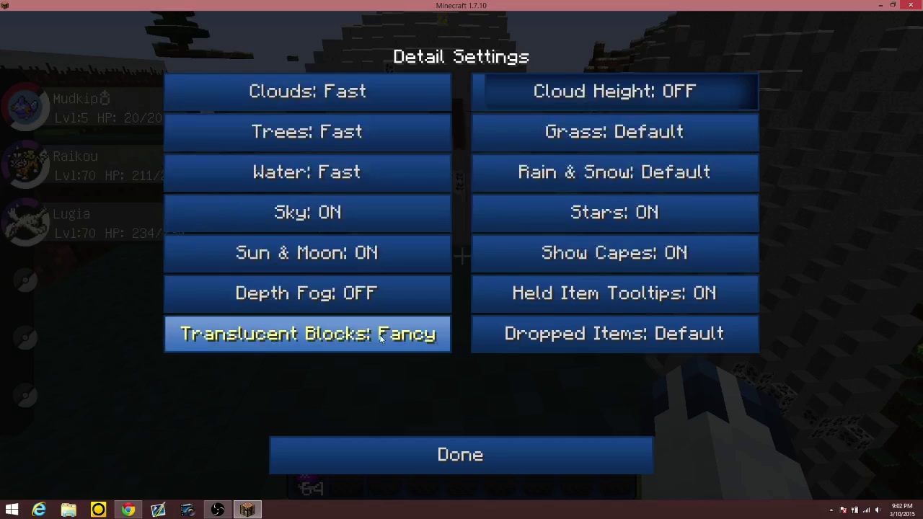
pyautogui.moveTo(378, 341)
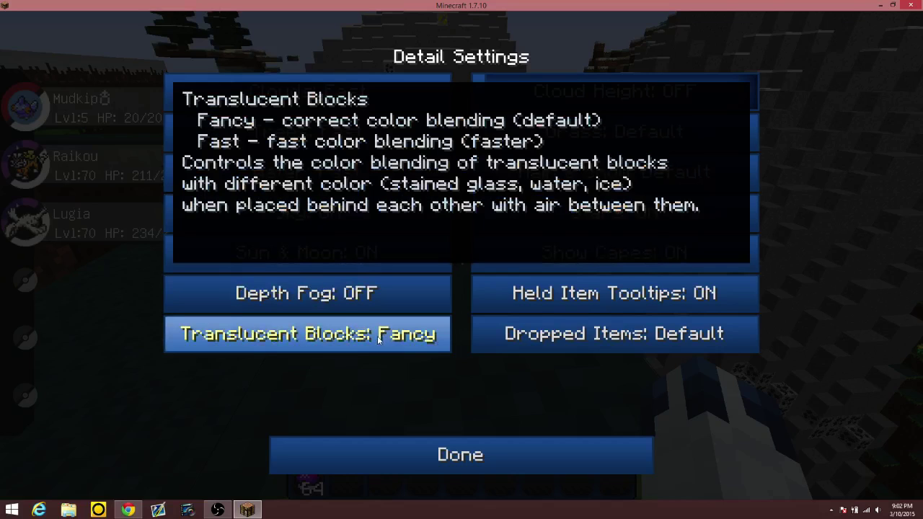
pyautogui.click(377, 341)
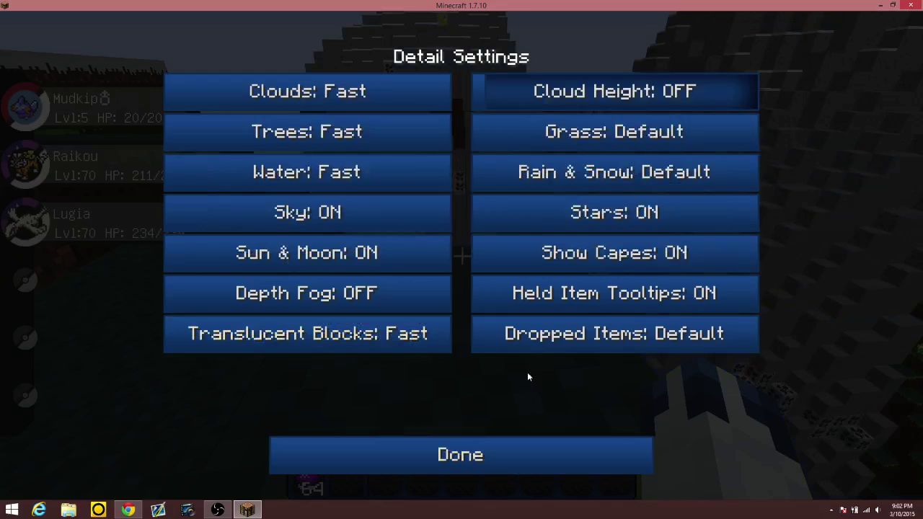
pyautogui.click(551, 227)
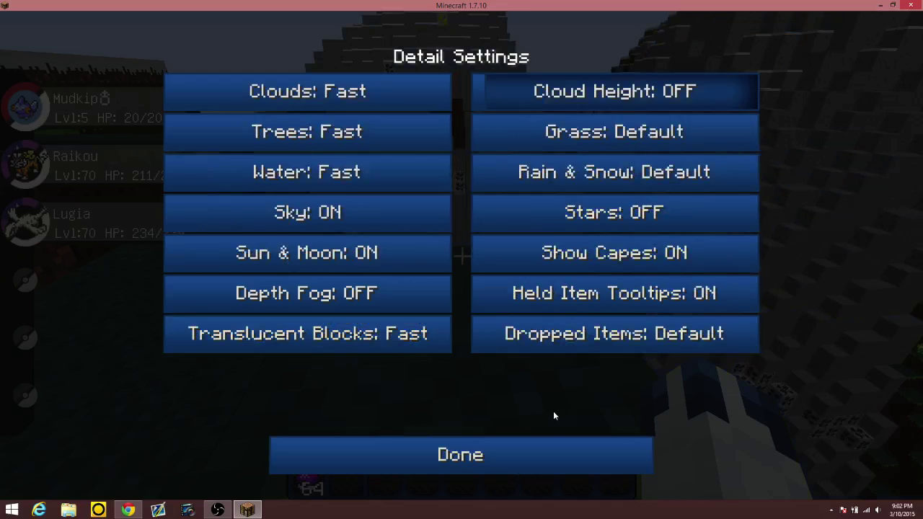